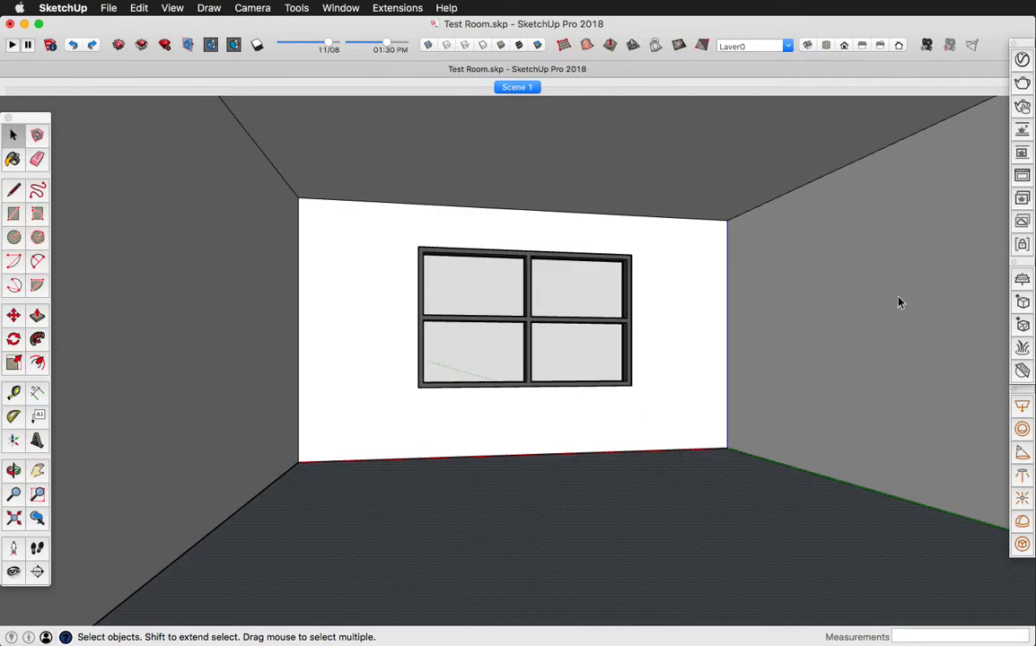
- Open the V-Ray material library and show its Wood & Laminate category
left_click(925, 49)
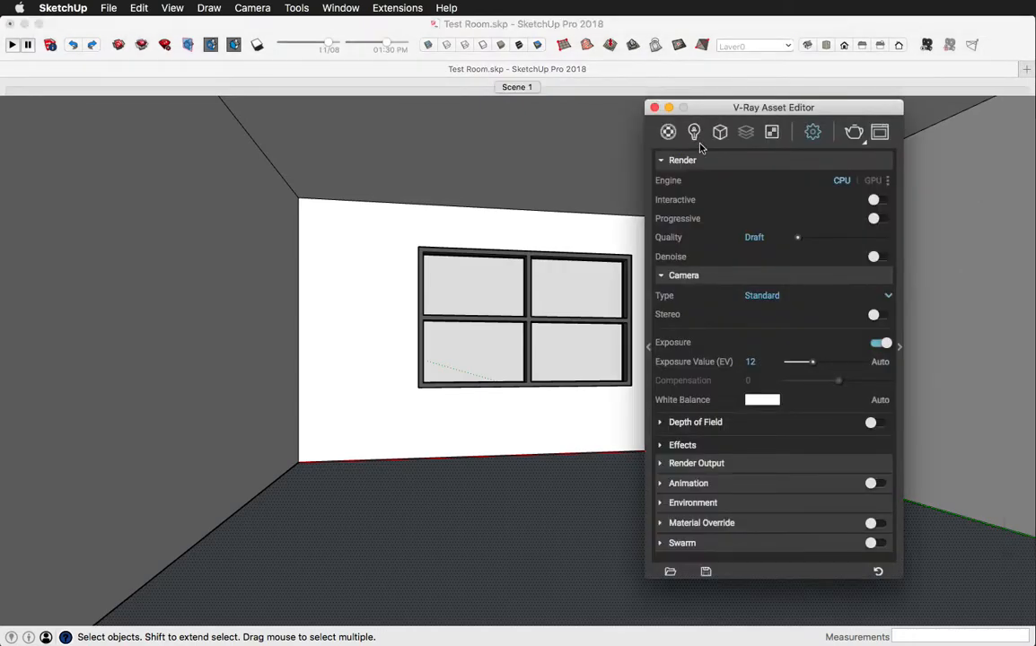
left_click(669, 132)
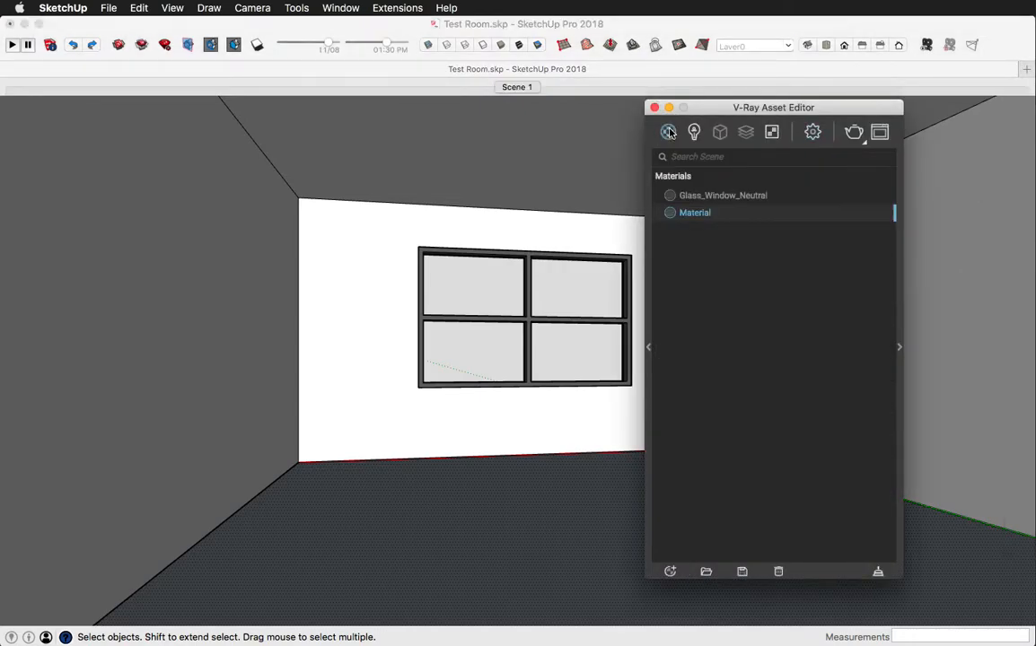
left_click(649, 348)
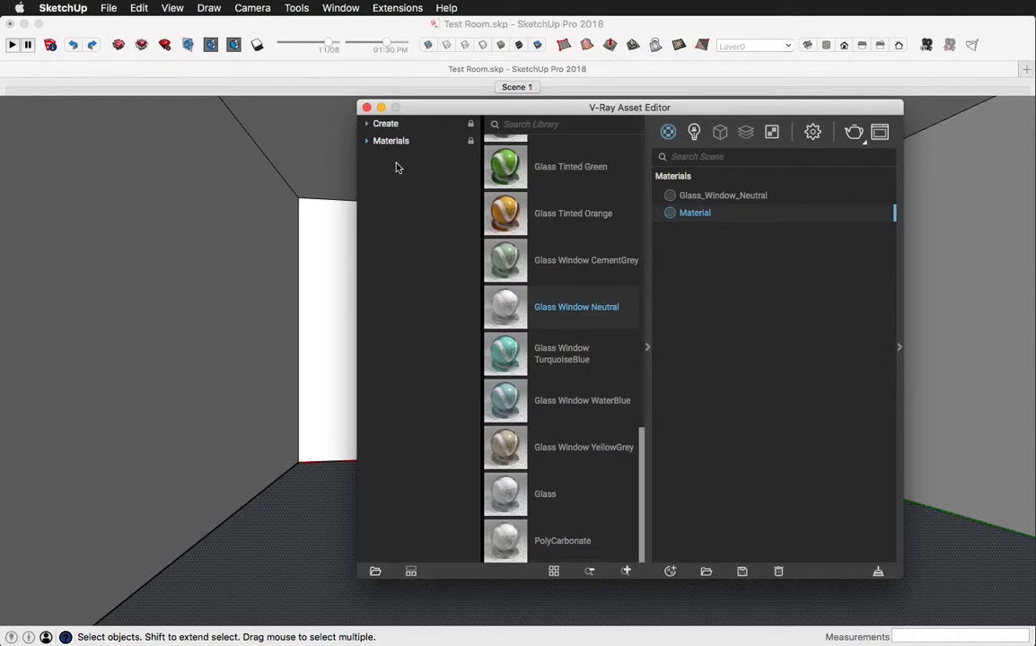
left_click(368, 141)
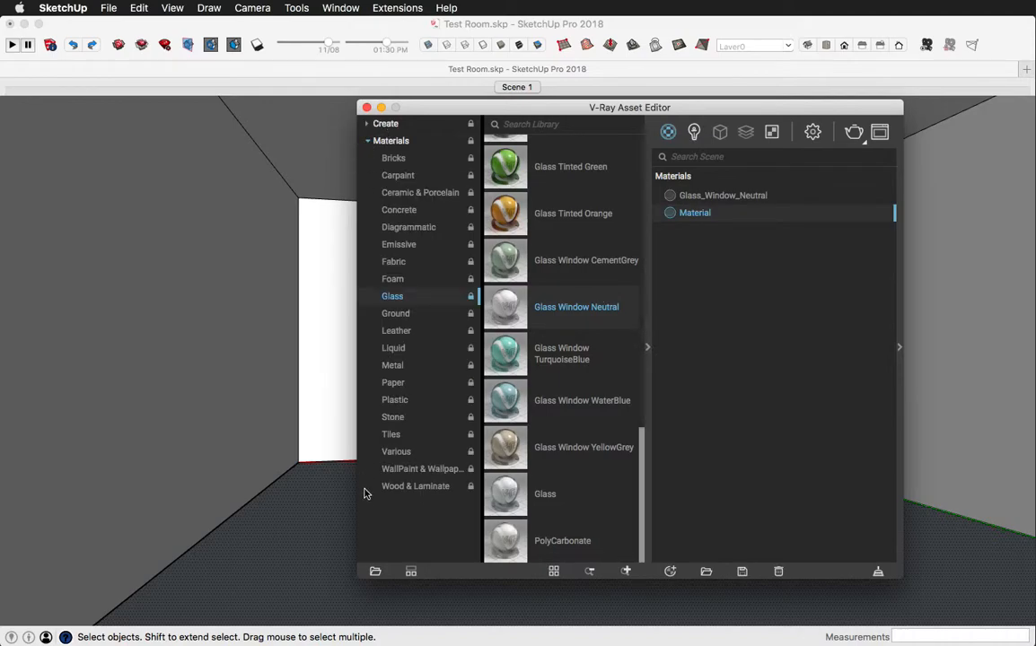
left_click(413, 486)
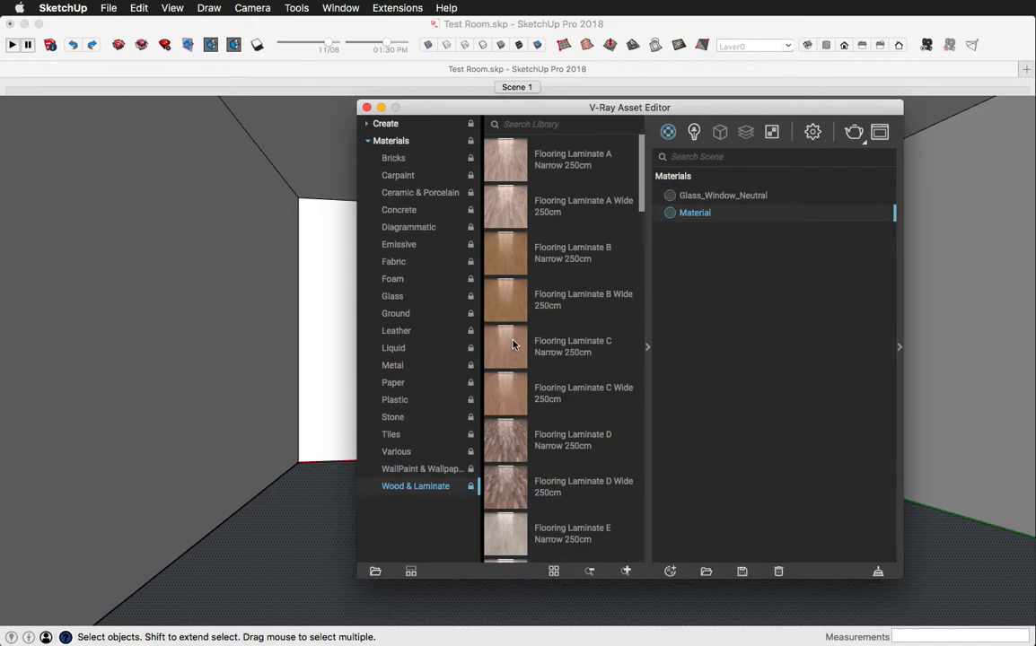
- Add the Flooring Parquet Herringbone D01 120cm material from the library to the scene's materials
scroll(513, 346, "down", 5)
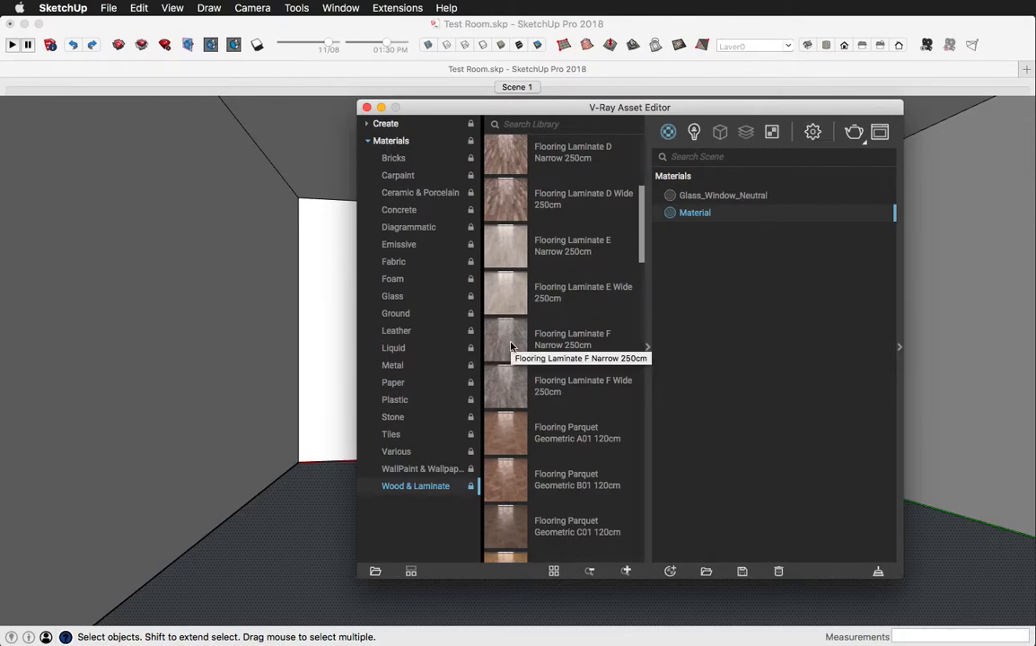
left_click(500, 285)
left_click(507, 386)
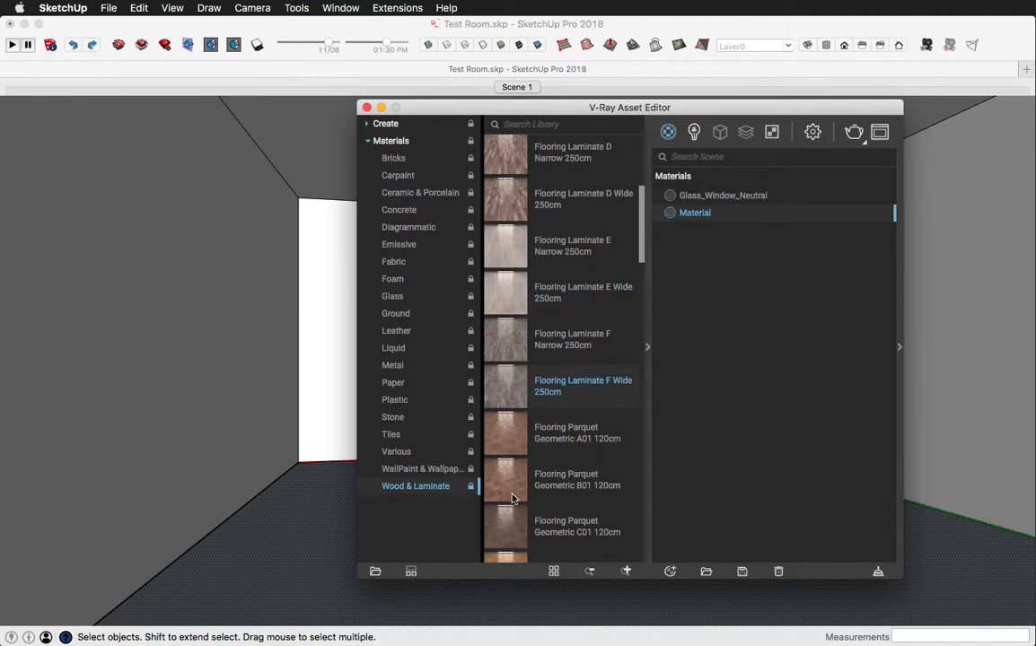
scroll(508, 486, "down", 5)
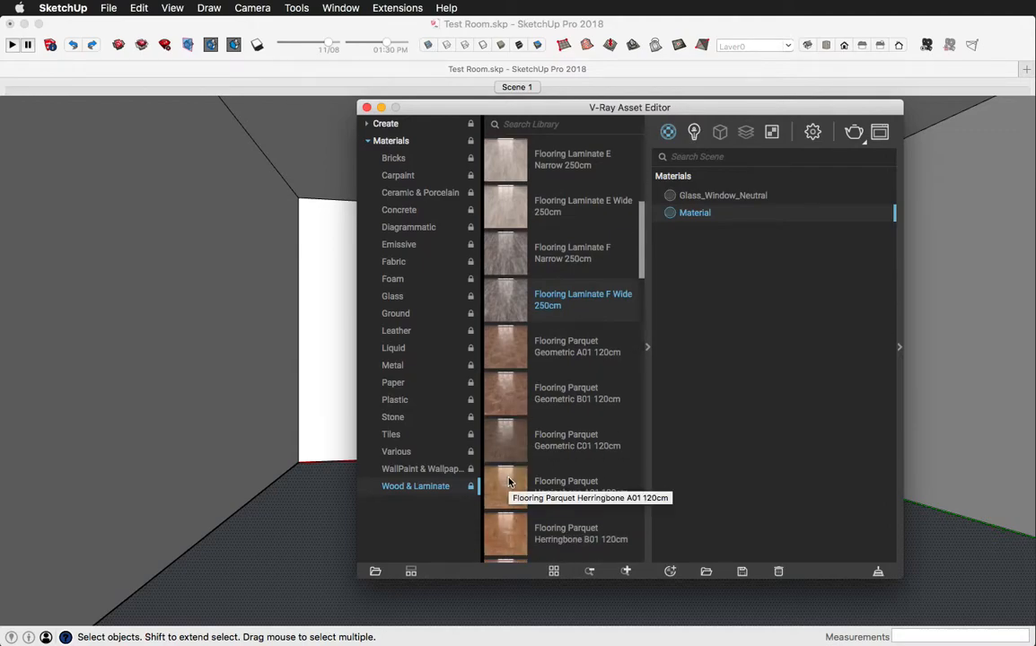
scroll(508, 482, "down", 3)
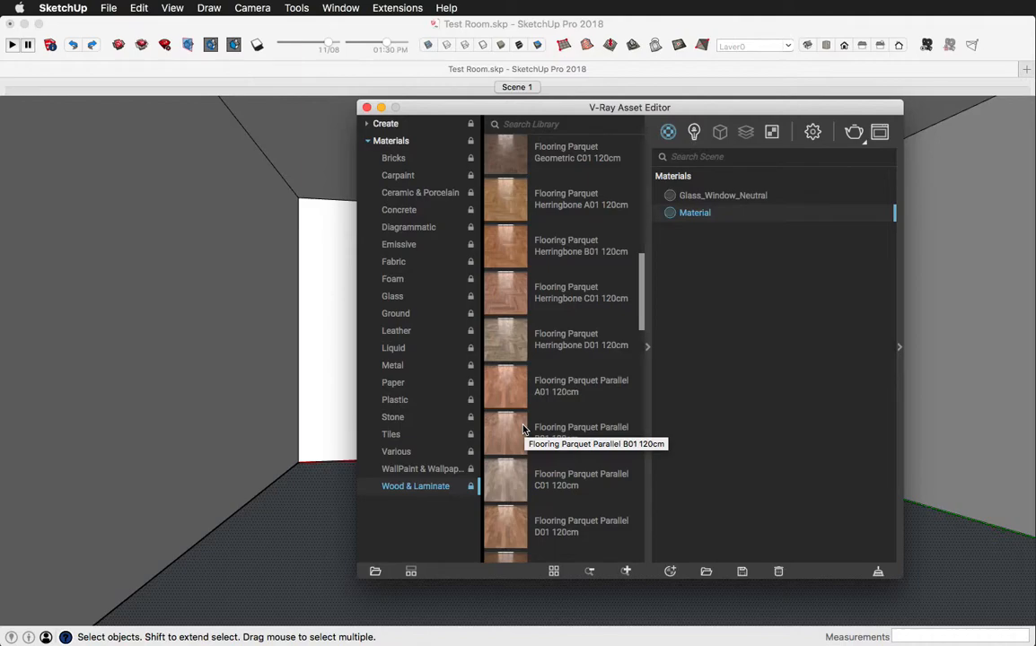
left_click(506, 330)
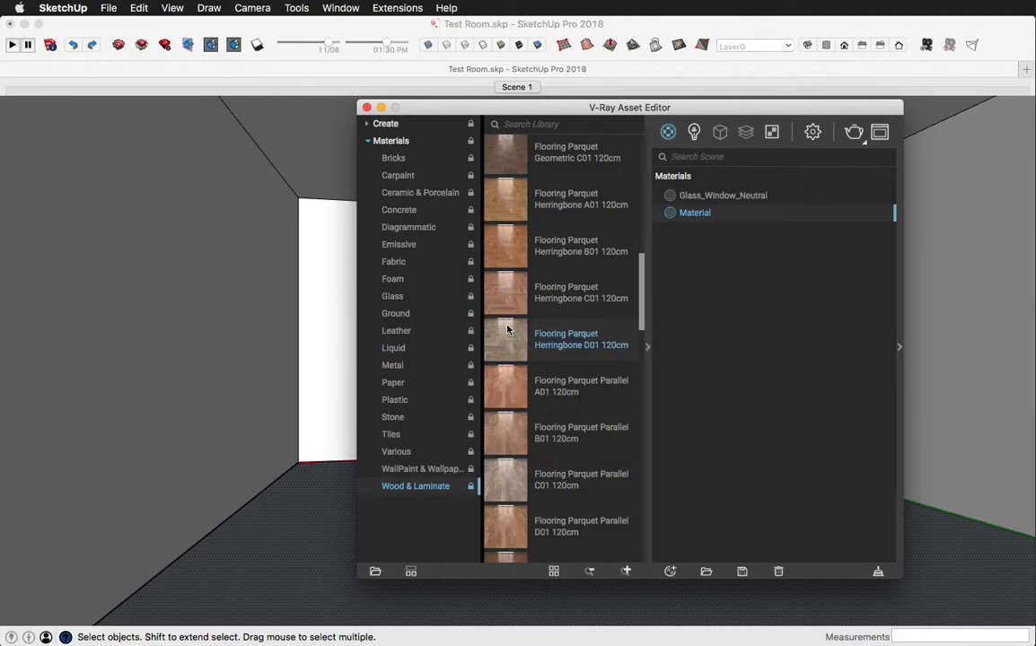
left_click_drag(506, 330, 709, 331)
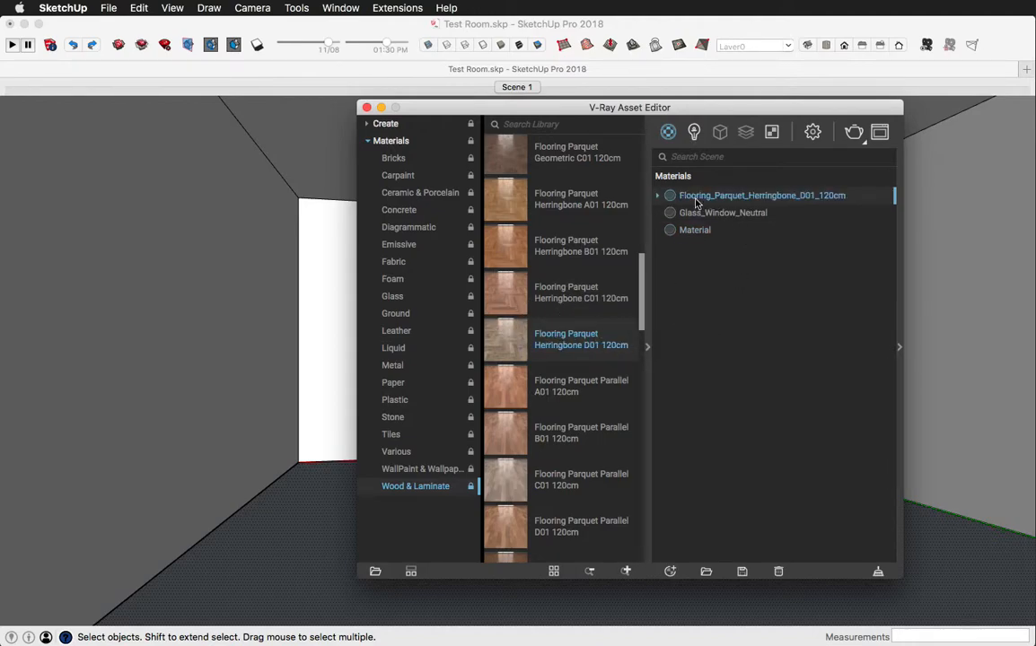
- Apply the Flooring_Parquet_Herringbone_D01_120cm material to the selected floor face and close the asset editor
right_click(692, 199)
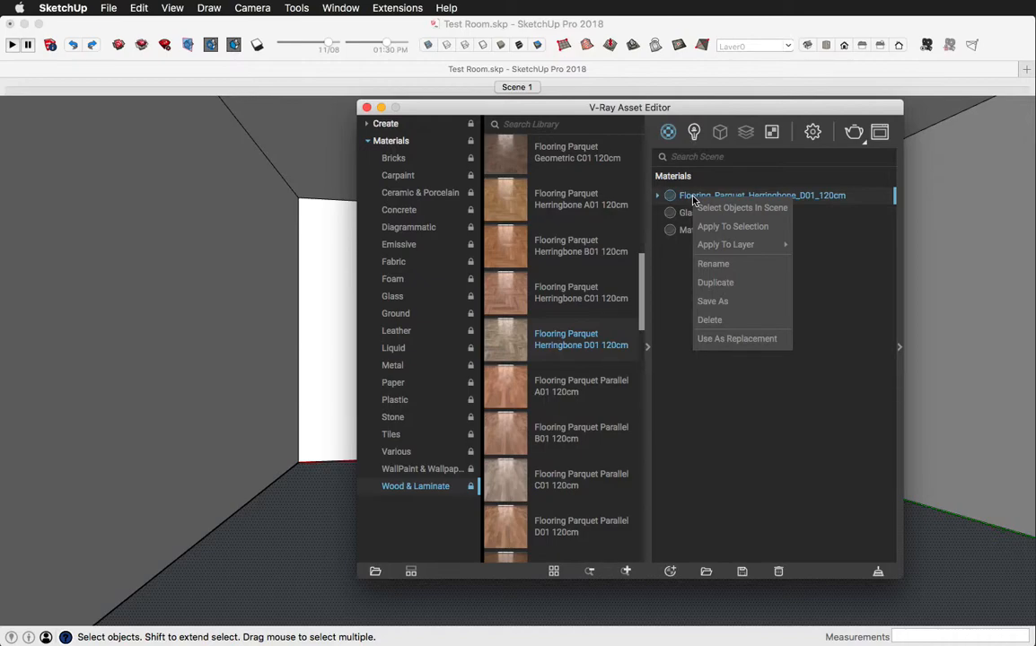
left_click(744, 227)
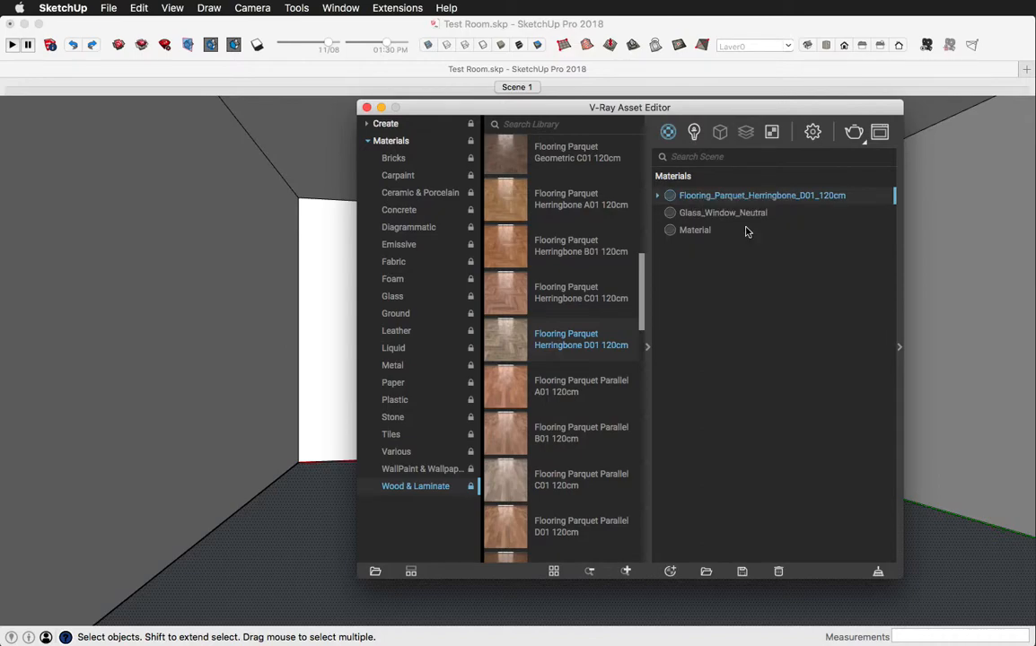
left_click(366, 107)
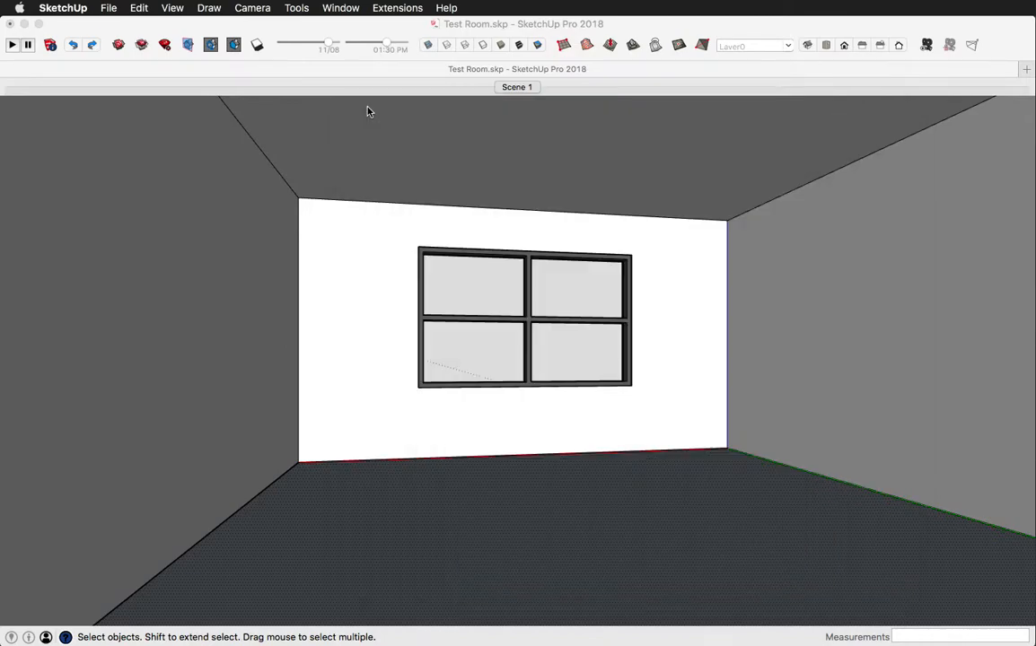
left_click(580, 510)
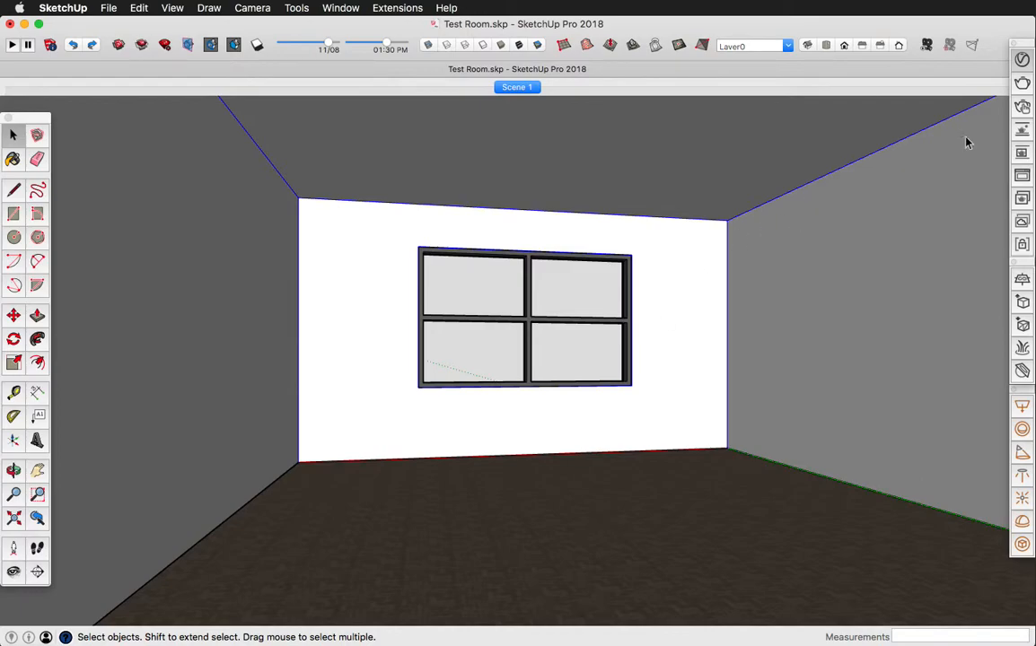
left_click(926, 45)
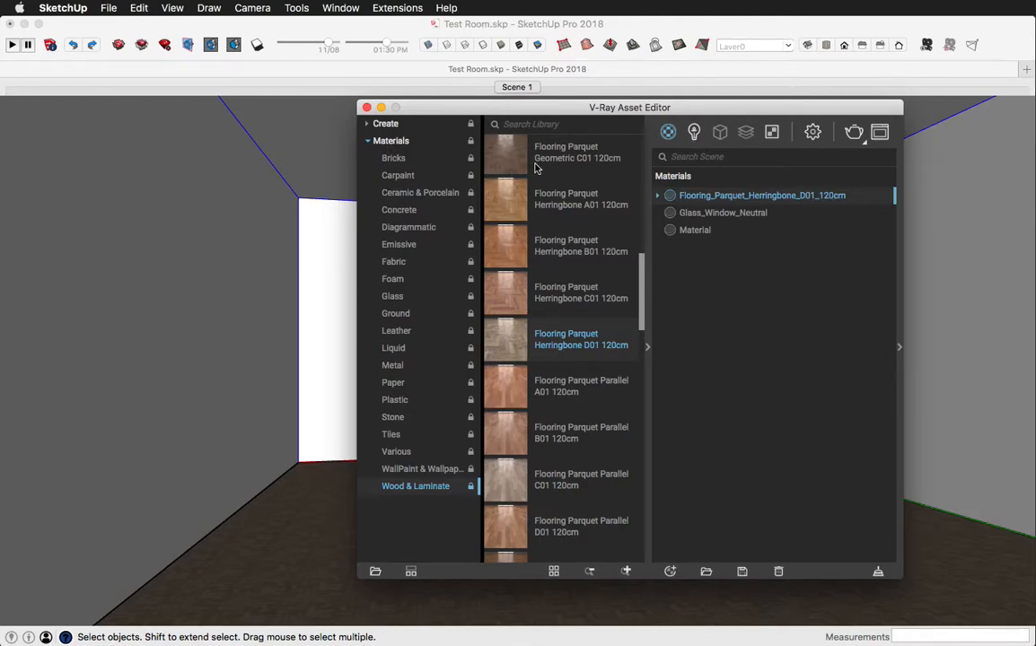
left_click(366, 106)
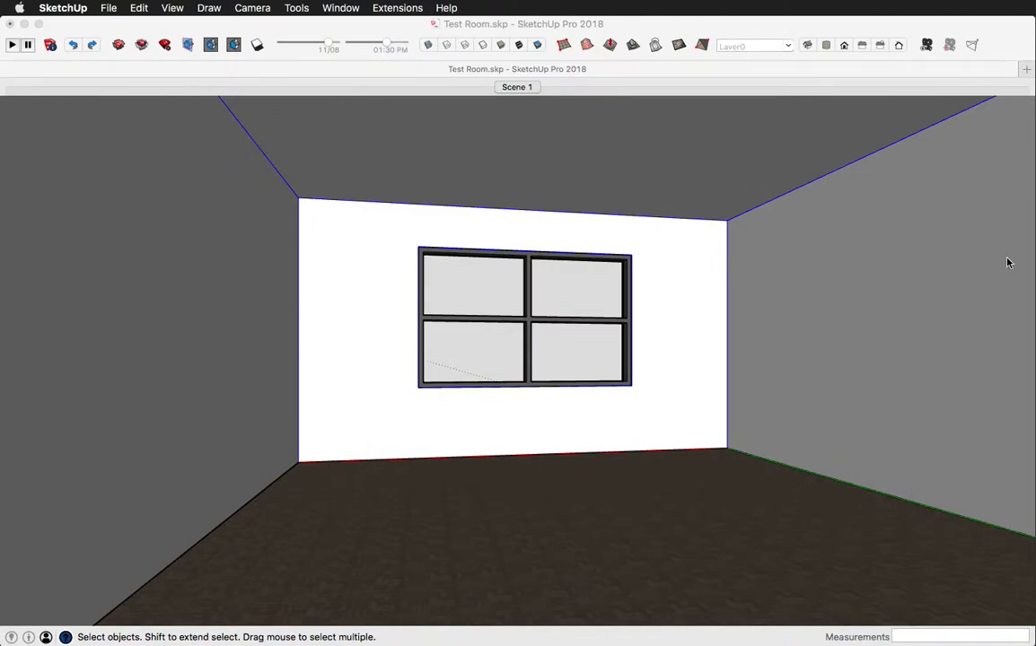
- Set the herringbone parquet material's texture width to 120 cm in the model's material settings, keeping its proportions
left_click(747, 21)
left_click(12, 159)
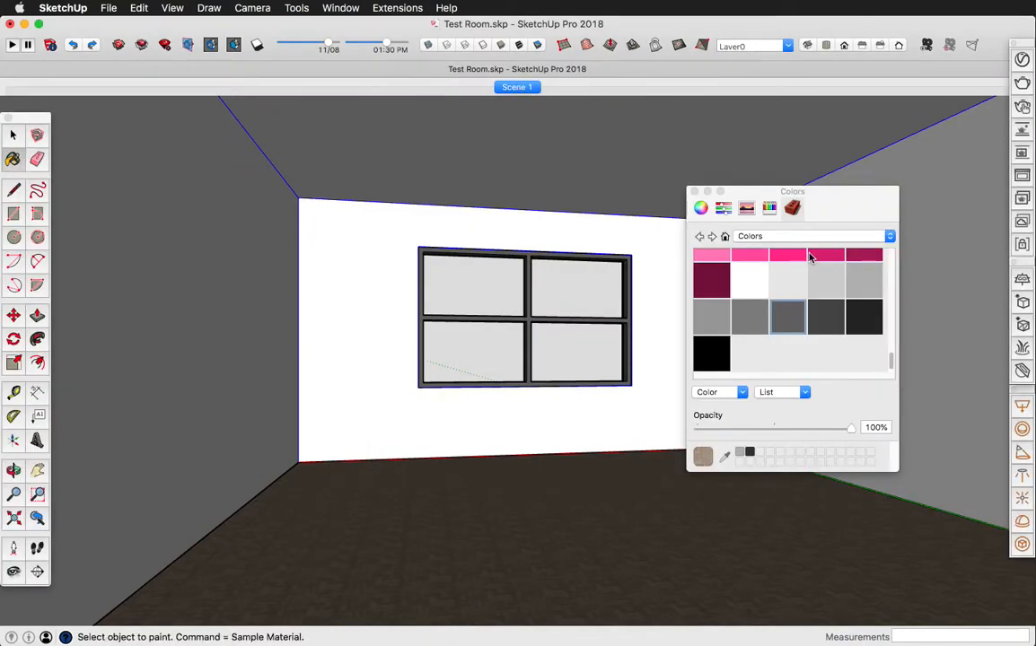
left_click(725, 237)
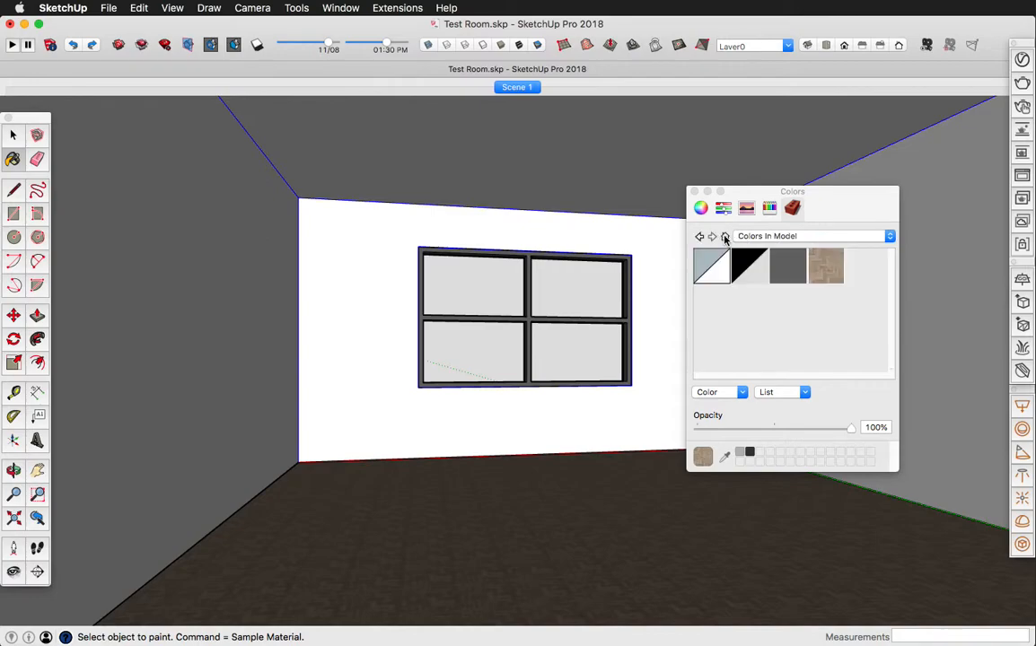
right_click(826, 269)
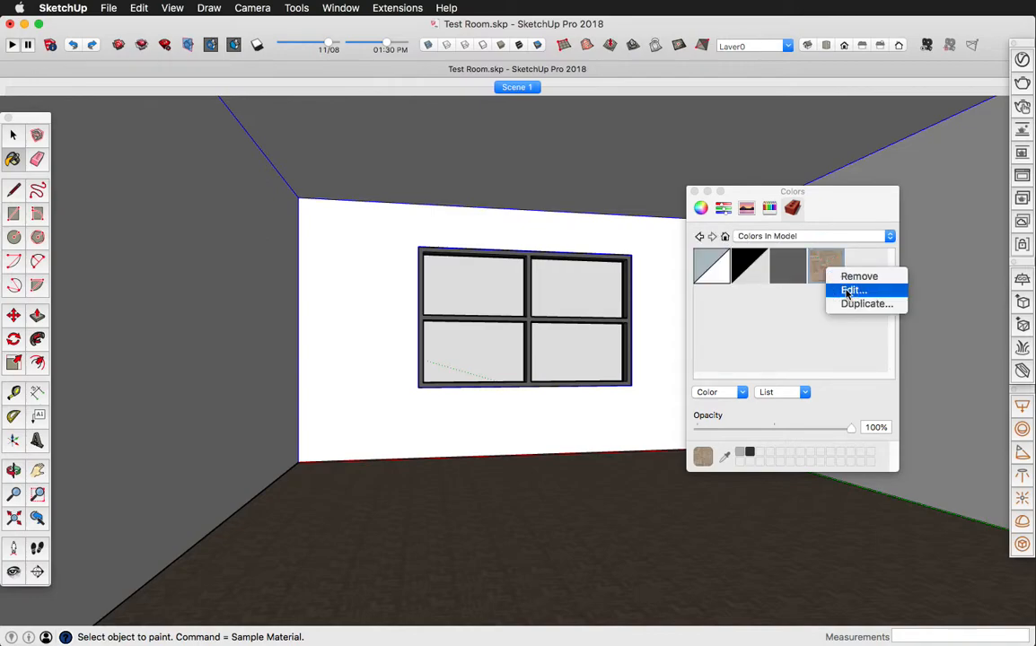
left_click(851, 290)
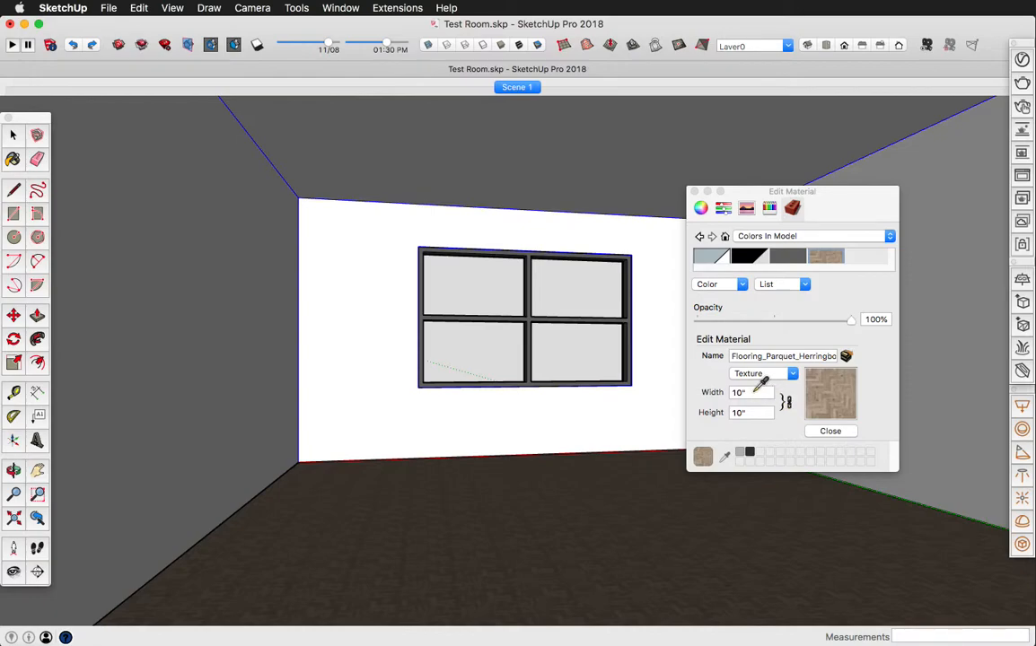
left_click(707, 391)
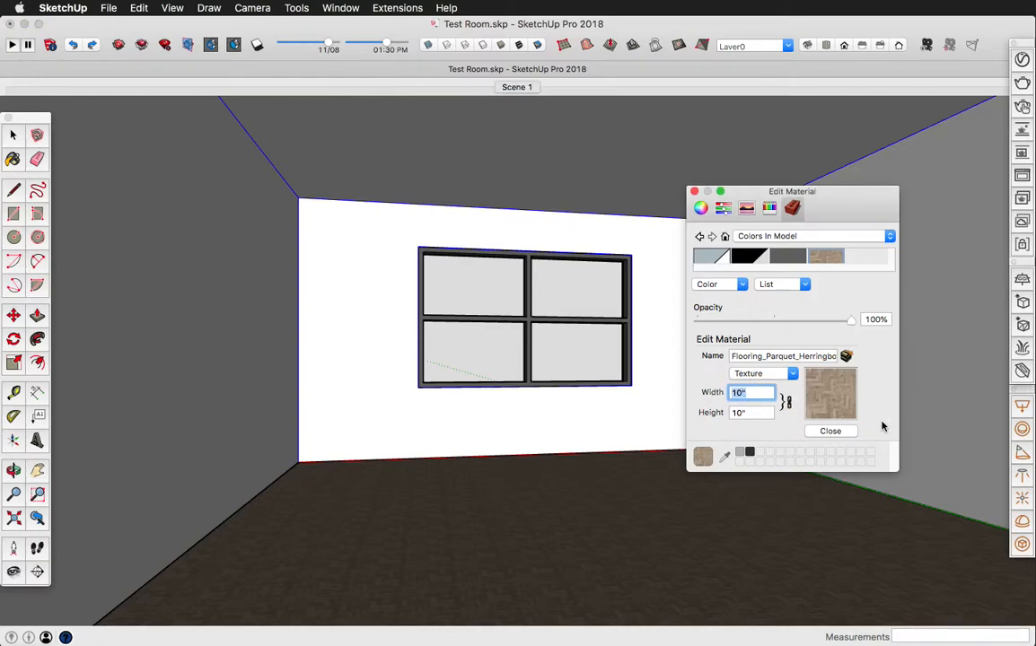
type("120cm")
key("Return")
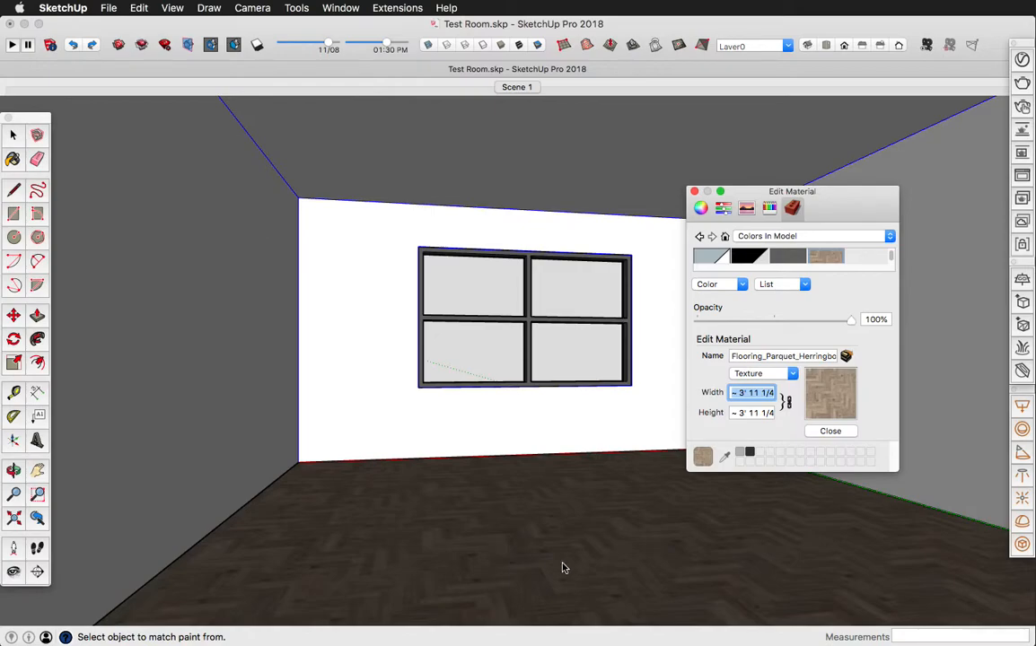
left_click(695, 191)
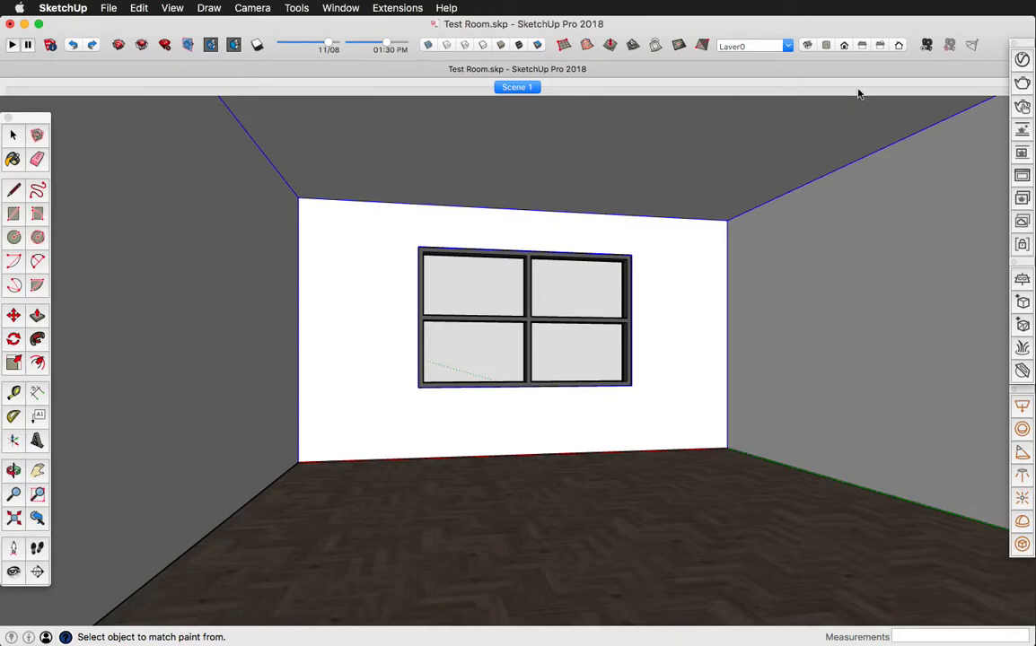
- Render the room with V-Ray to check the herringbone floor and close the frame buffer
left_click(1022, 83)
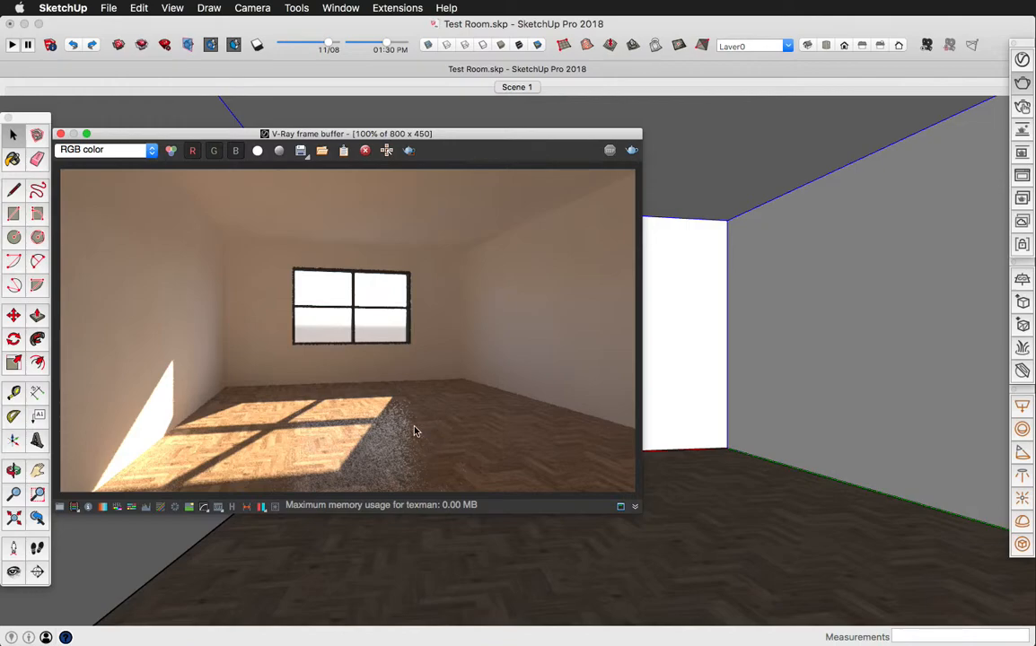
left_click(60, 134)
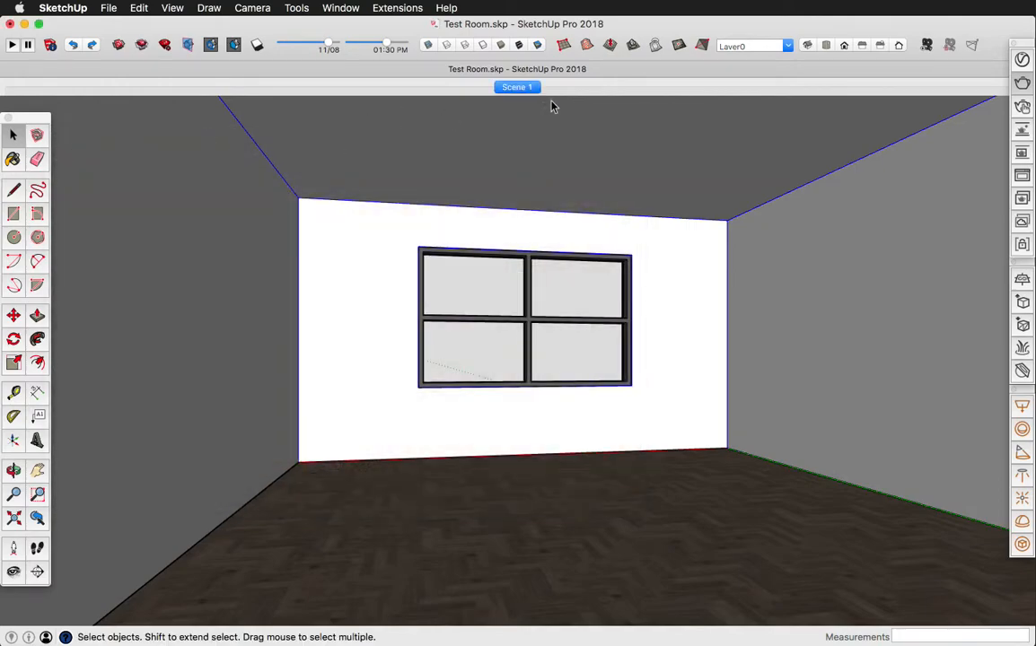
- Show the herringbone floor material's V-Ray parameters with the library collapsed, and review its refraction settings
left_click(1023, 59)
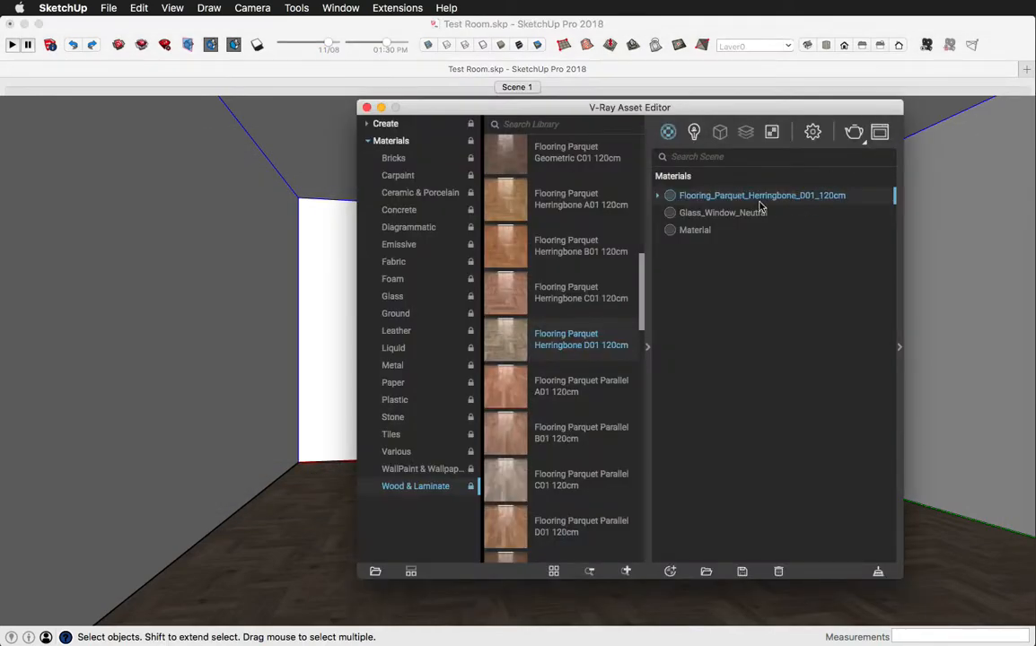
left_click(647, 345)
left_click_drag(720, 113, 325, 107)
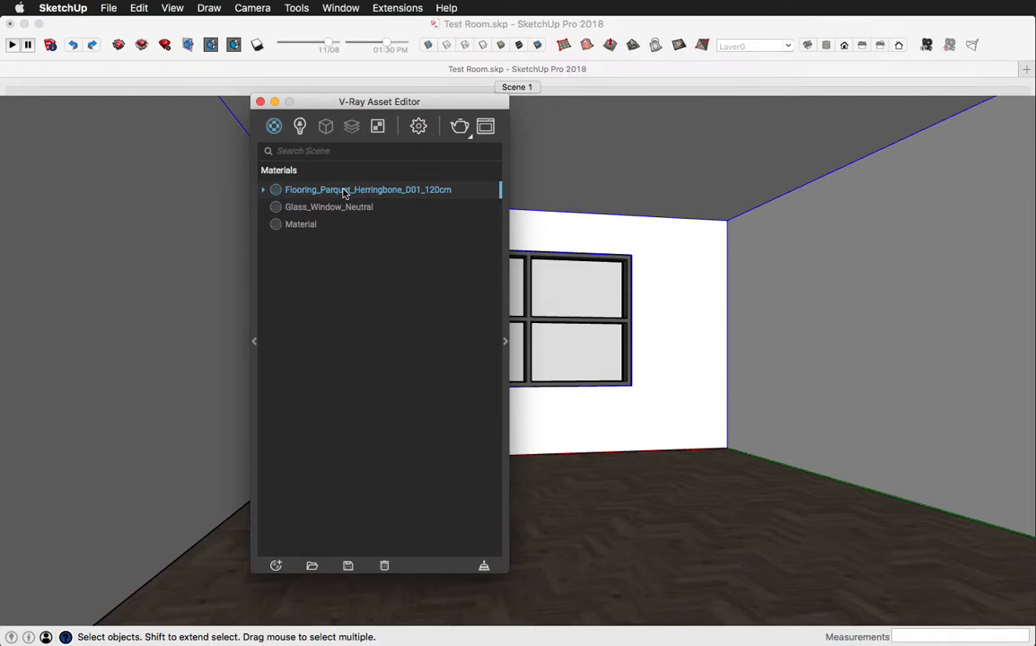
left_click(506, 346)
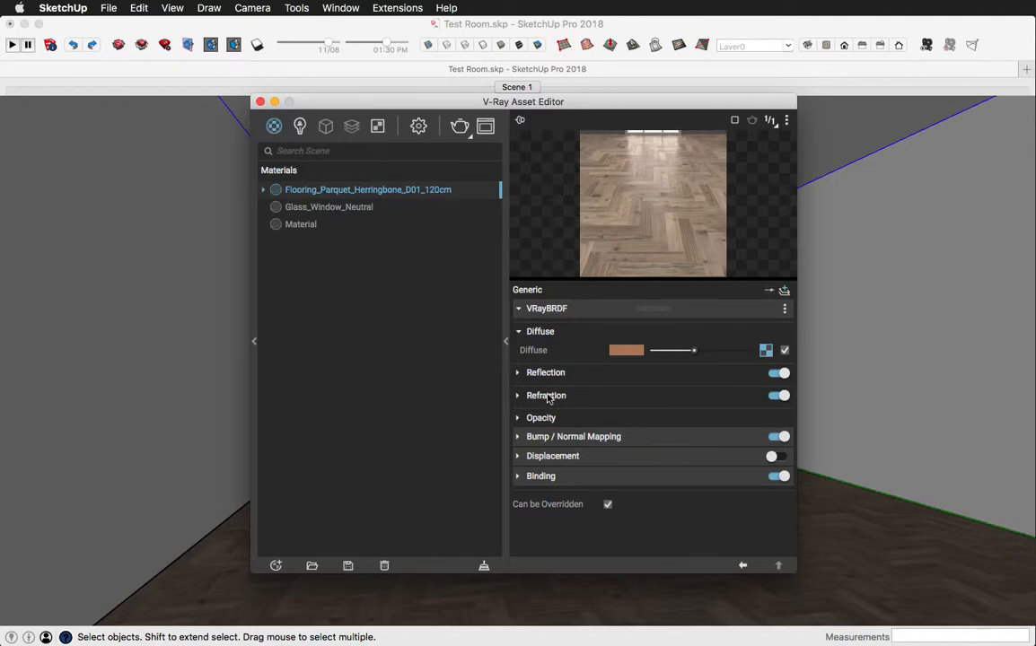
left_click(518, 396)
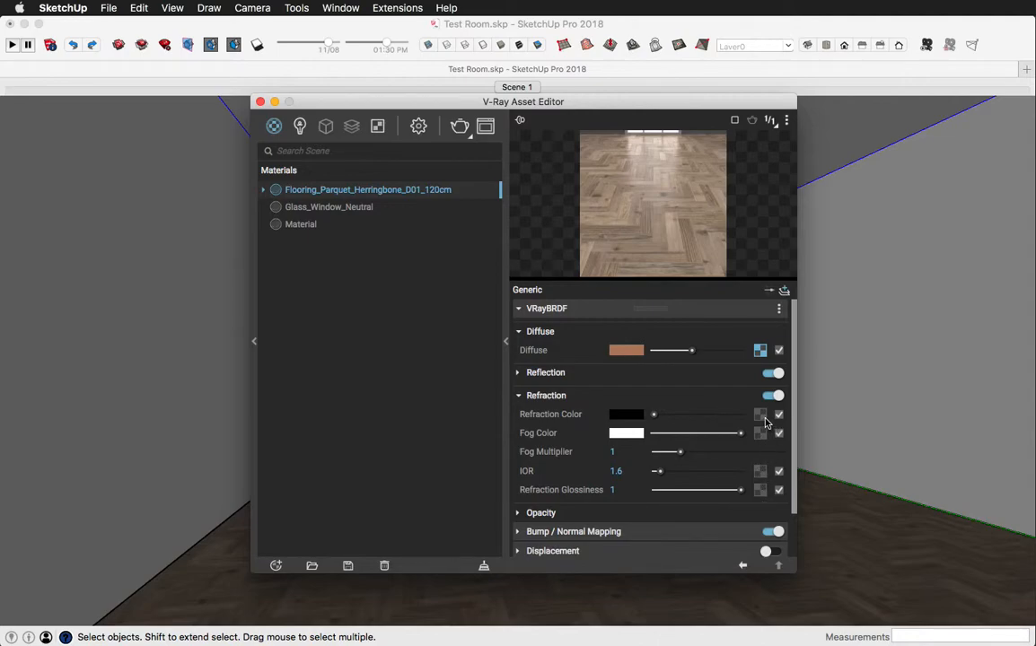
left_click(517, 397)
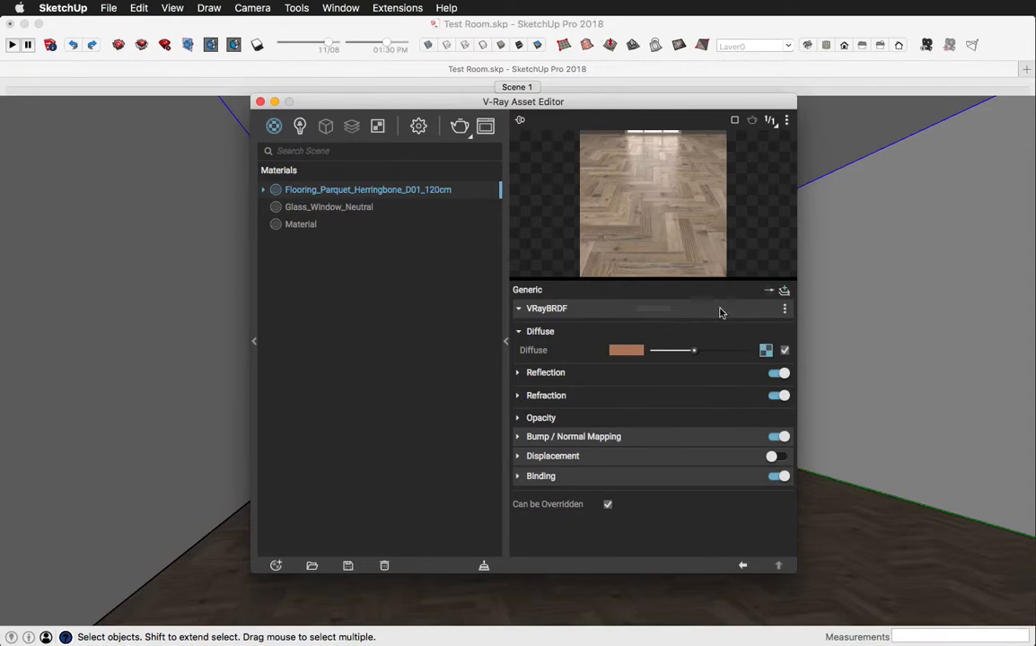
- Replace the herringbone floor material's diffuse bitmap with Wood Floor.jpg from the Desktop's test folder and return to the material's parameters
left_click(765, 351)
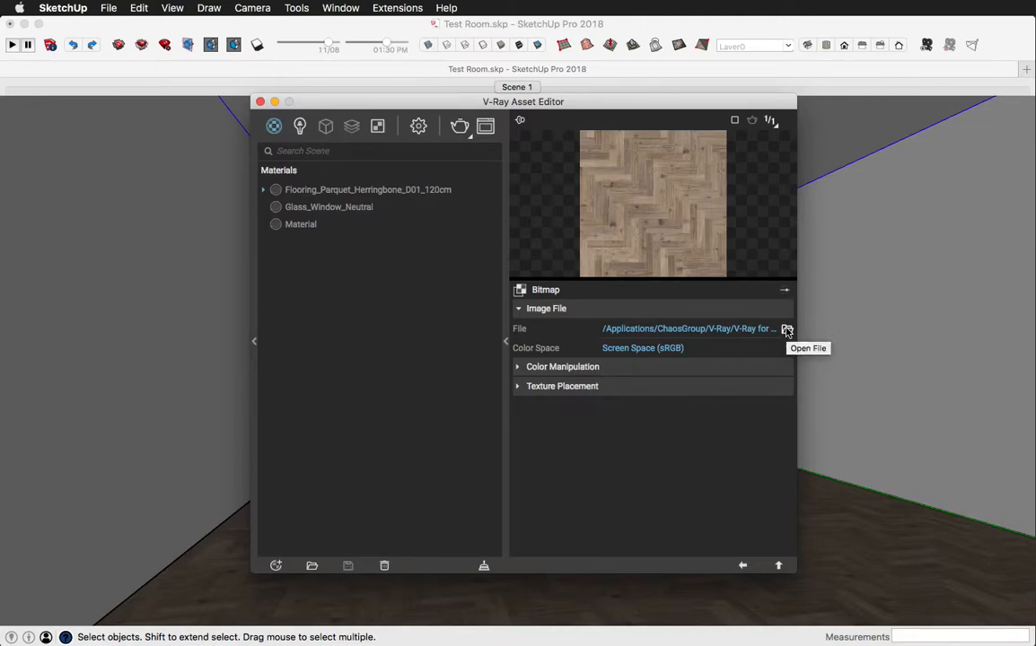
left_click(787, 331)
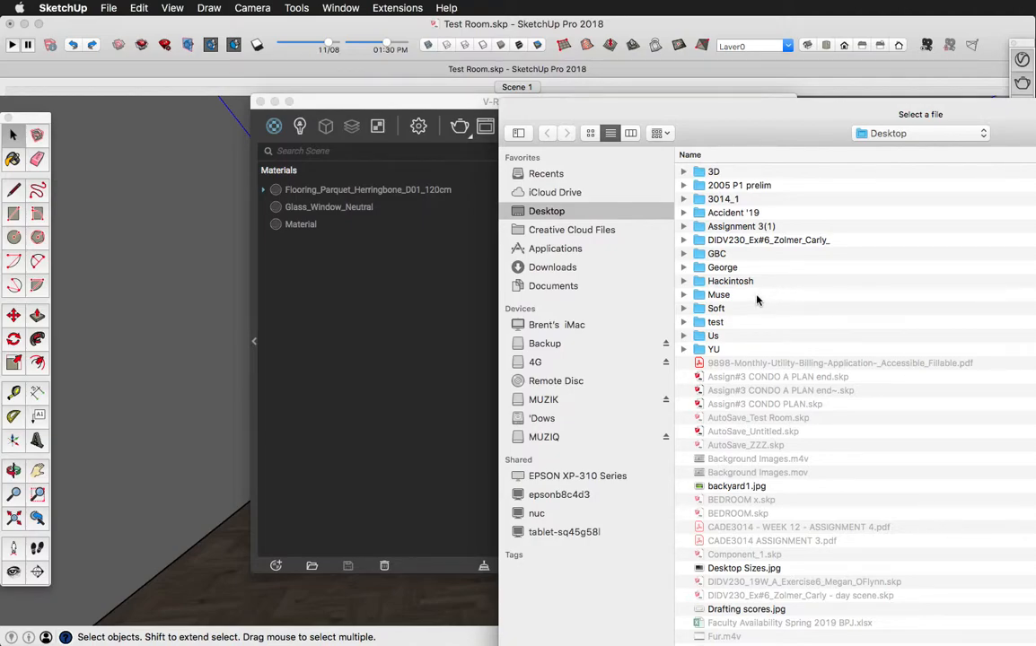
double_click(698, 322)
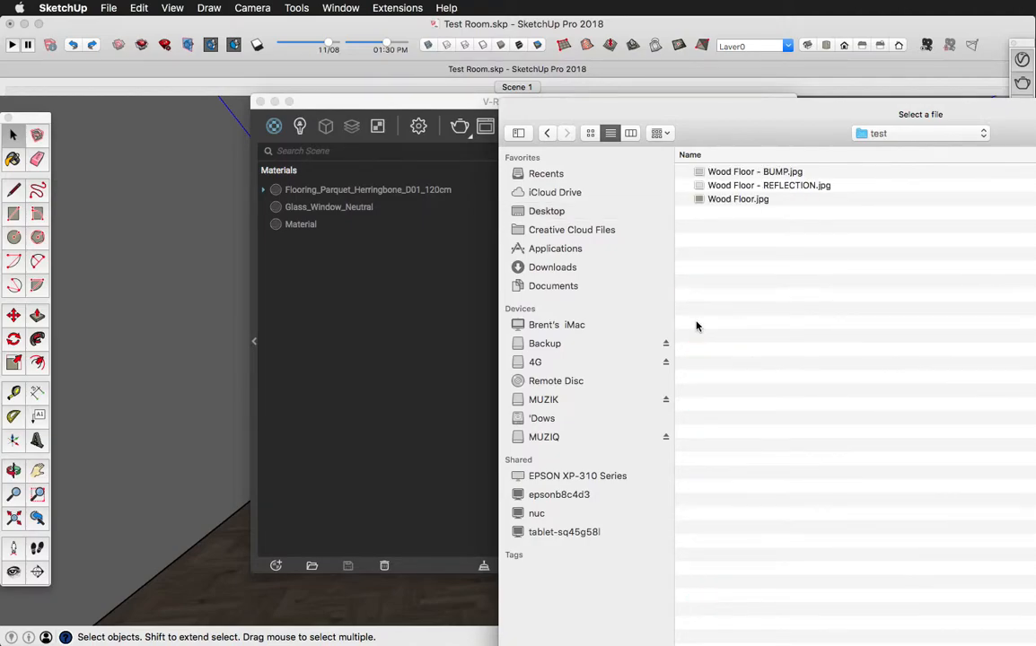
left_click(727, 199)
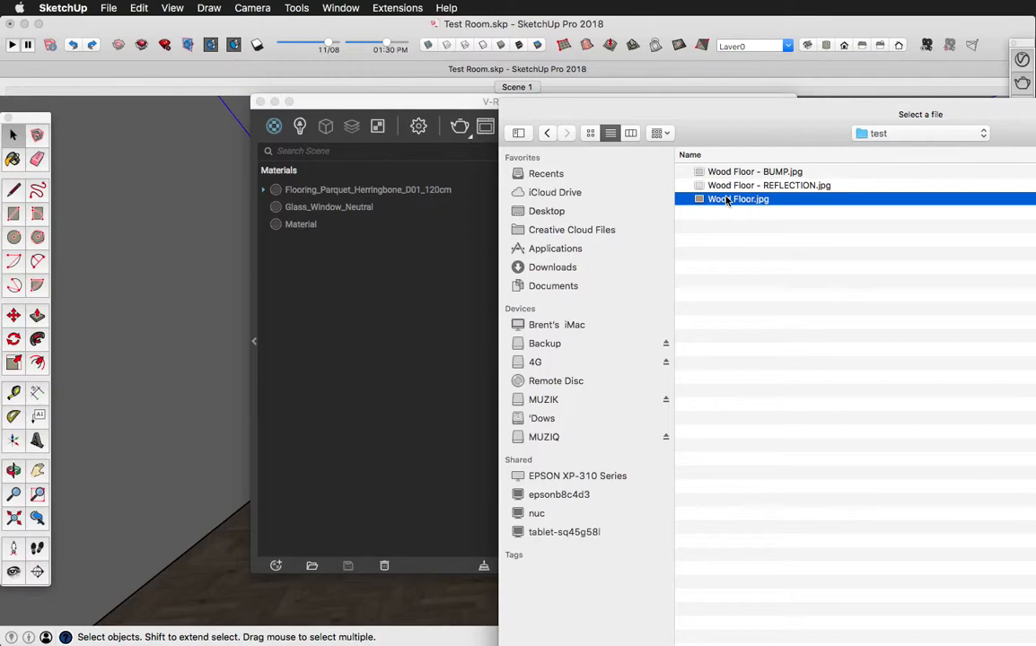
mouse_move(625, 108)
left_mouse_down()
mouse_move(392, 33)
mouse_move(386, 180)
mouse_move(250, 93)
left_mouse_up()
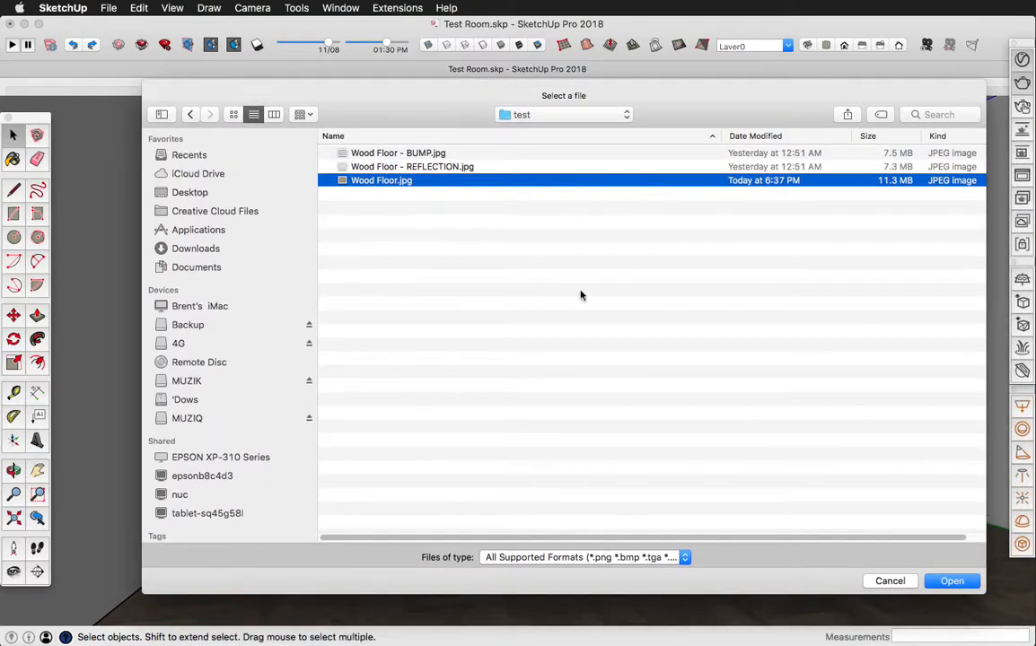
left_click(950, 583)
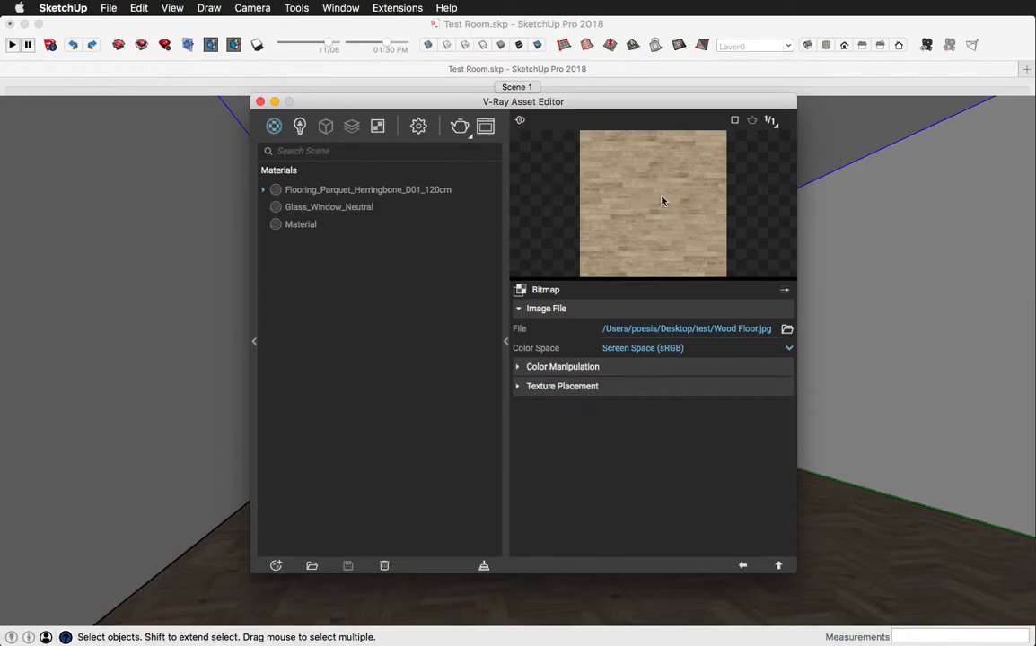
left_click(743, 566)
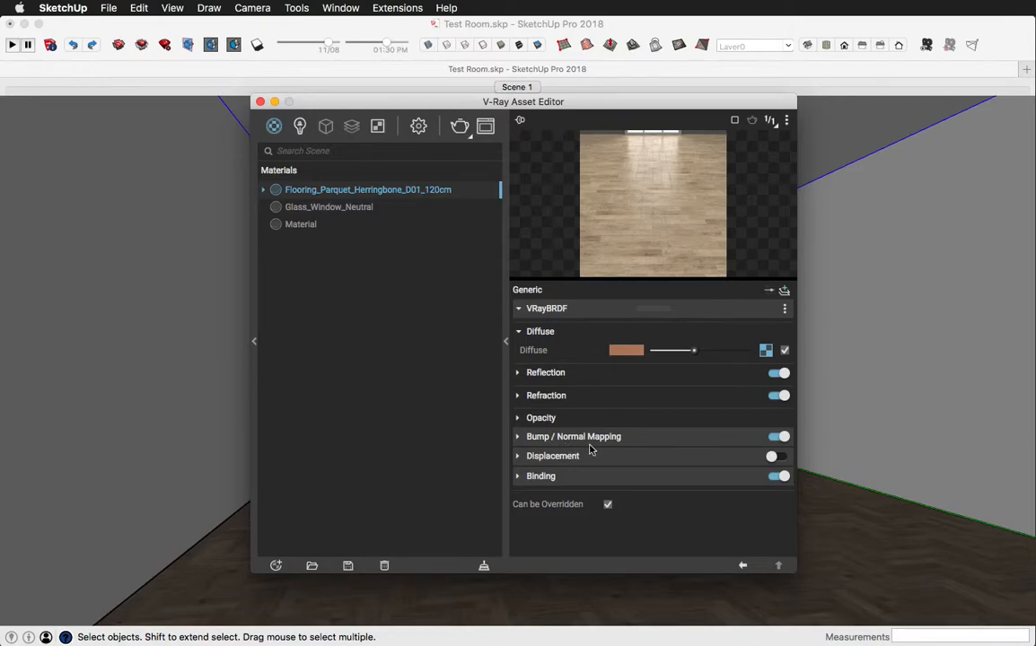
- Replace the floor material's reflection color bitmap with Wood Floor - REFLECTION.jpg from the test folder, then return and collapse the reflection settings
left_click(519, 373)
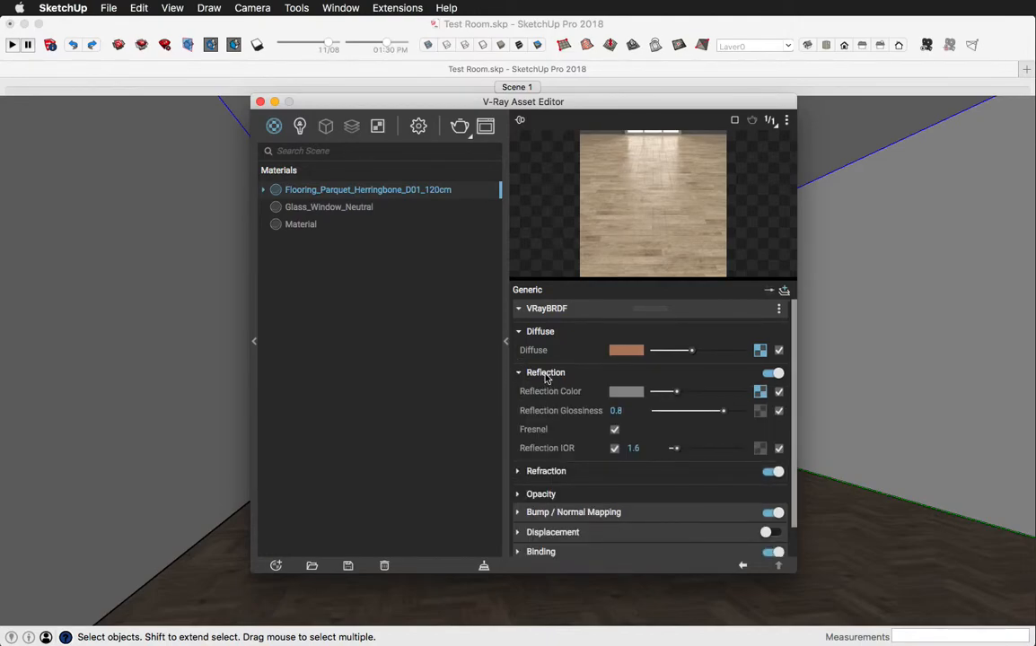
left_click(760, 392)
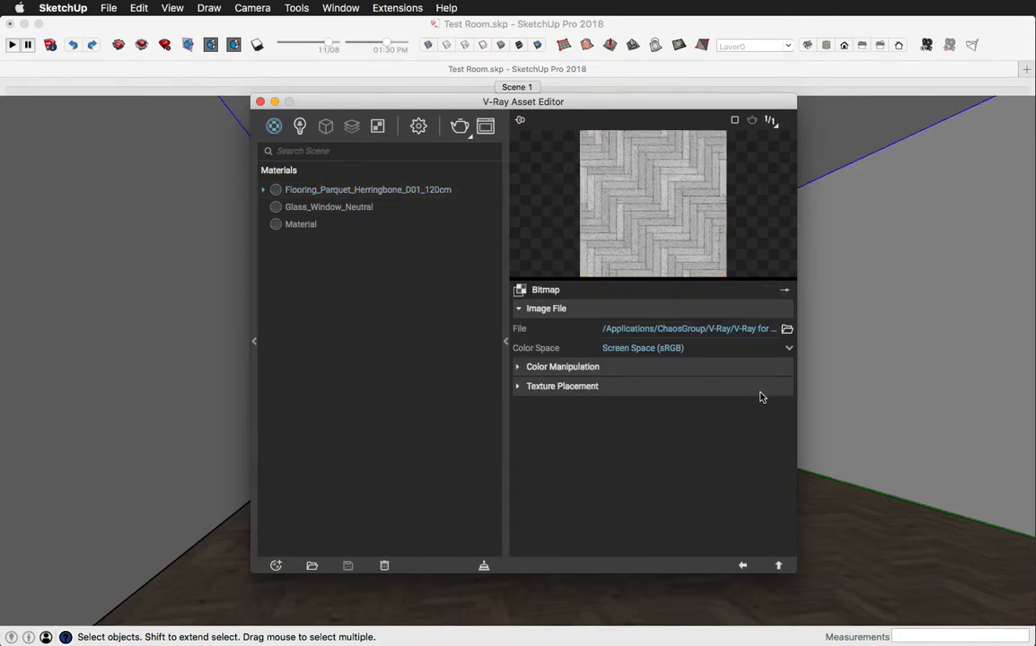
left_click(787, 330)
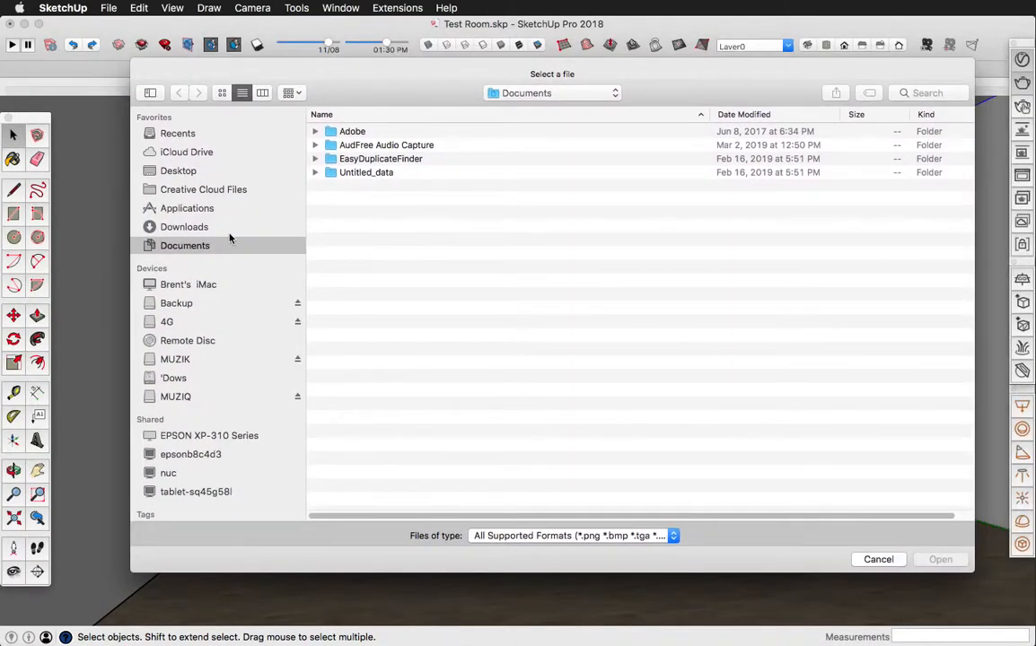
left_click(173, 171)
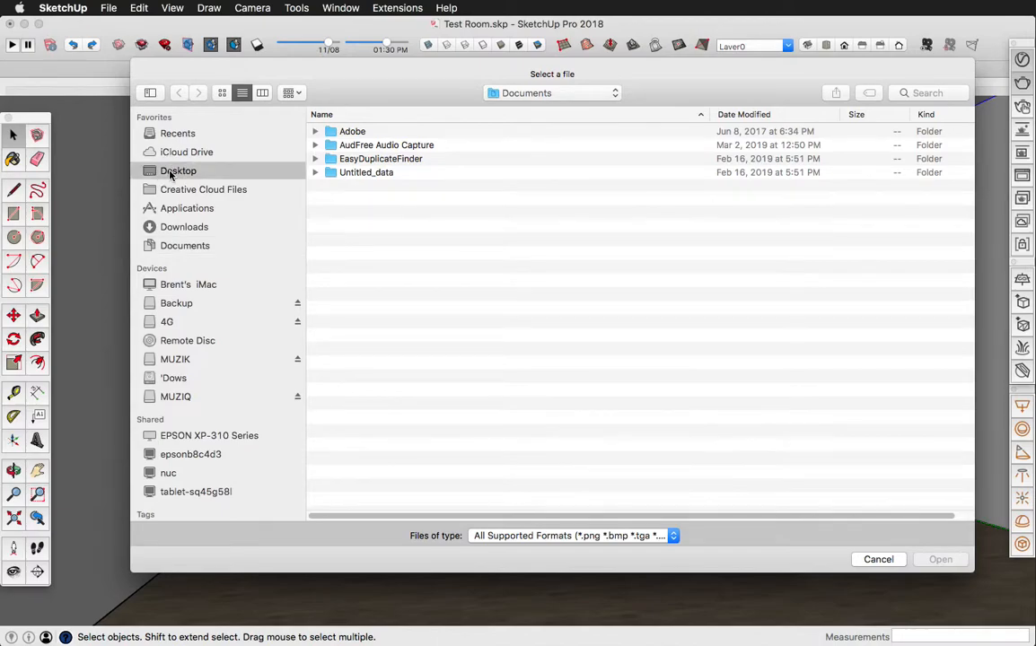
double_click(332, 282)
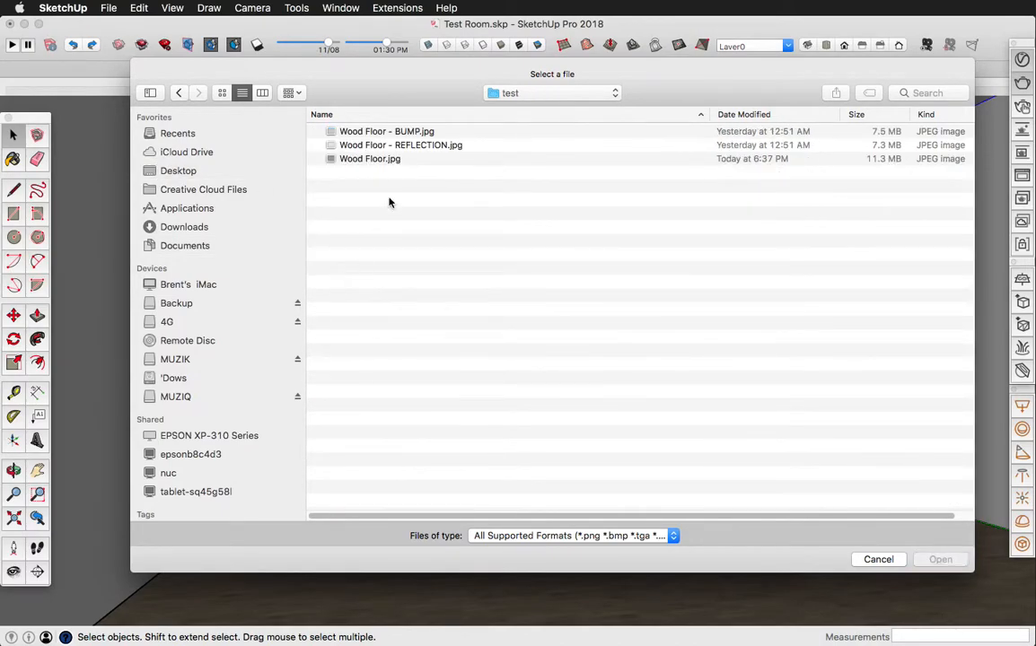
left_click(365, 147)
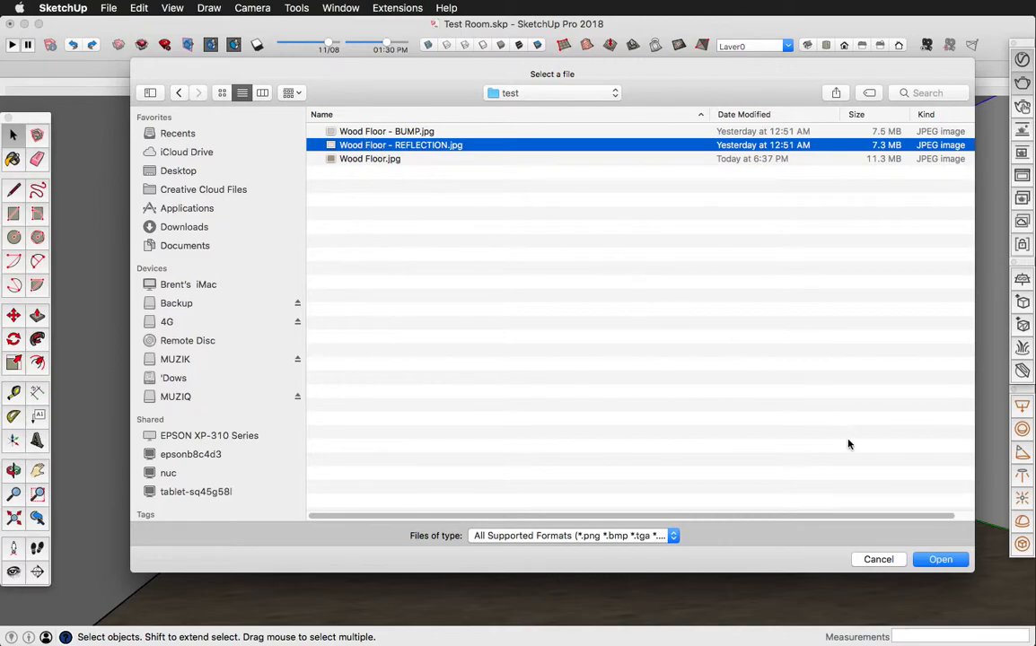
left_click(938, 560)
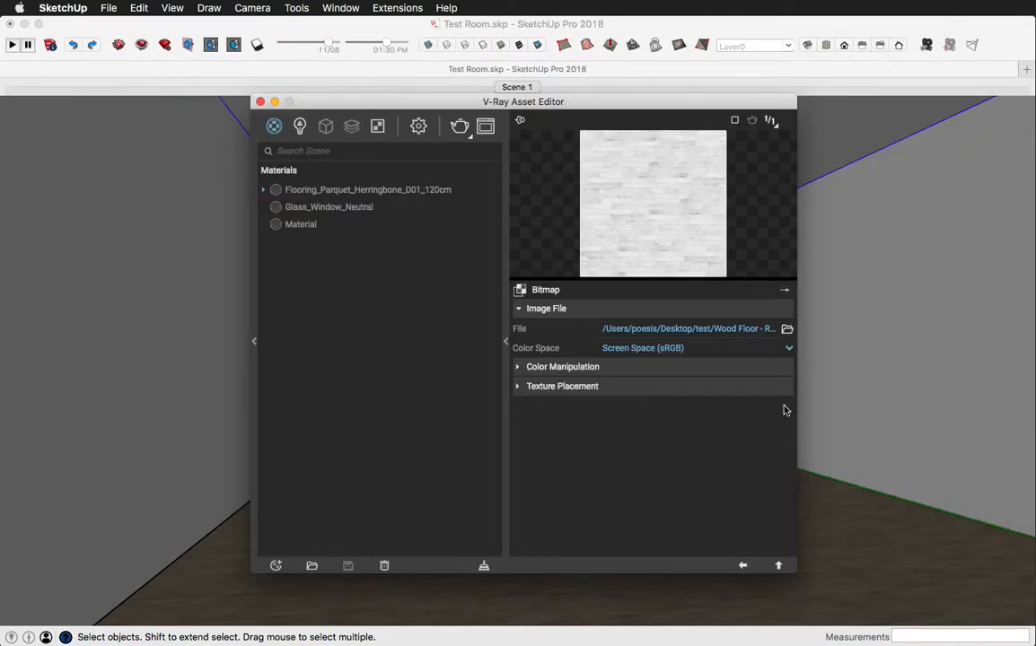
left_click(742, 565)
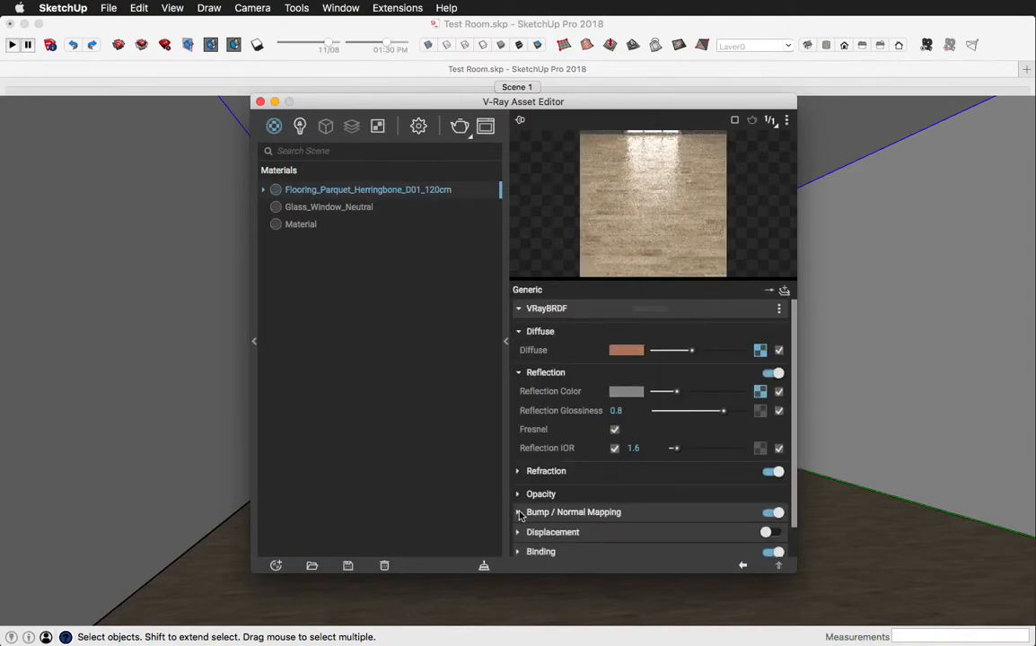
left_click(518, 373)
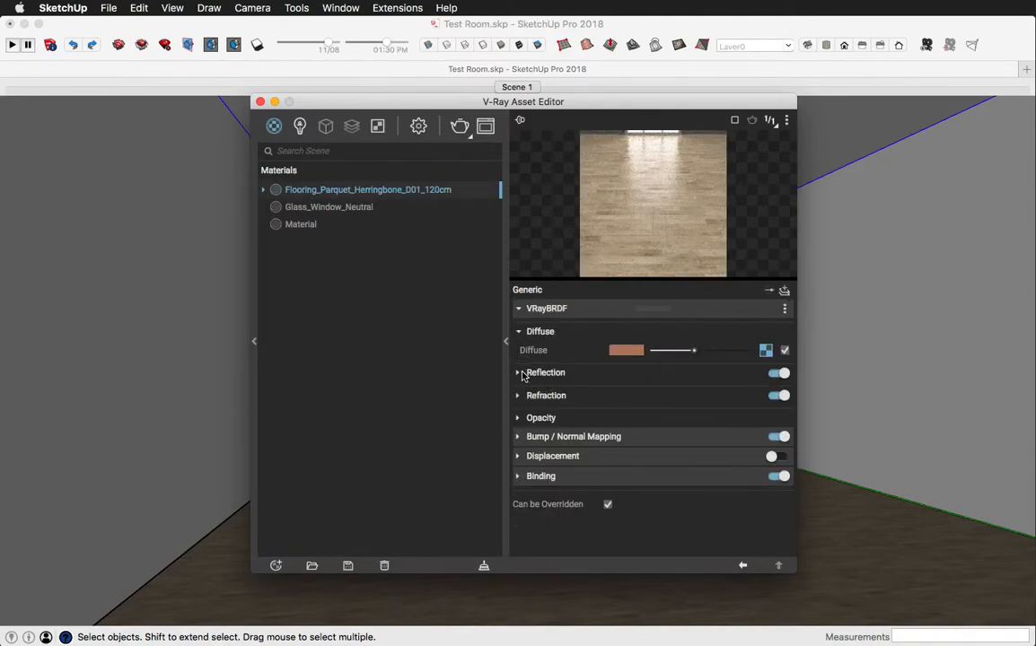
- Replace the floor material's bump map bitmap with Wood Floor - BUMP.jpg from the test folder and return to the material's parameters
left_click(518, 436)
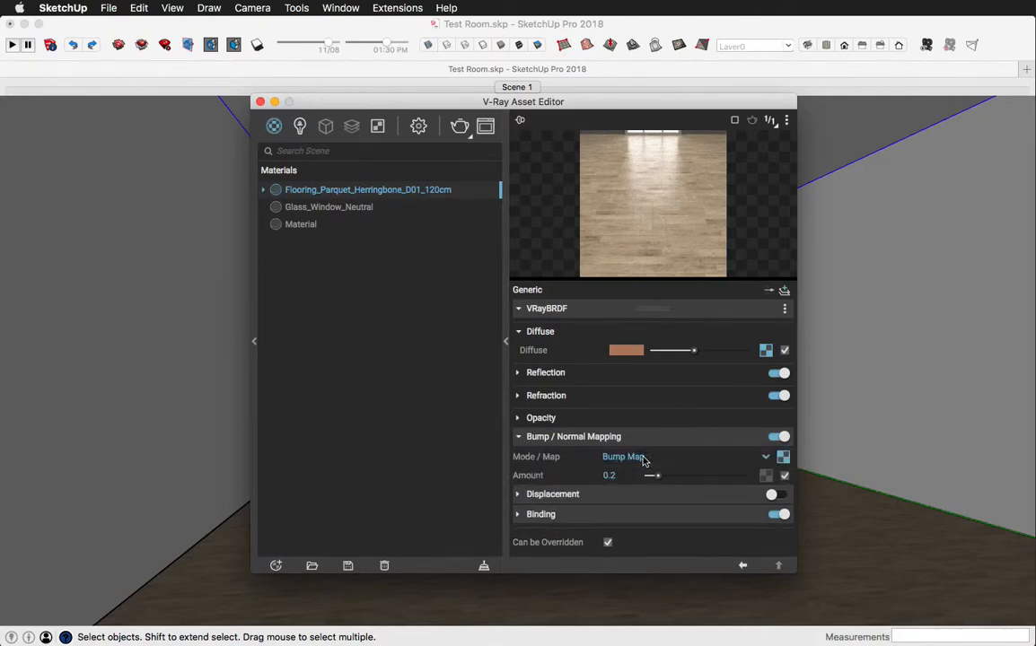
left_click(782, 457)
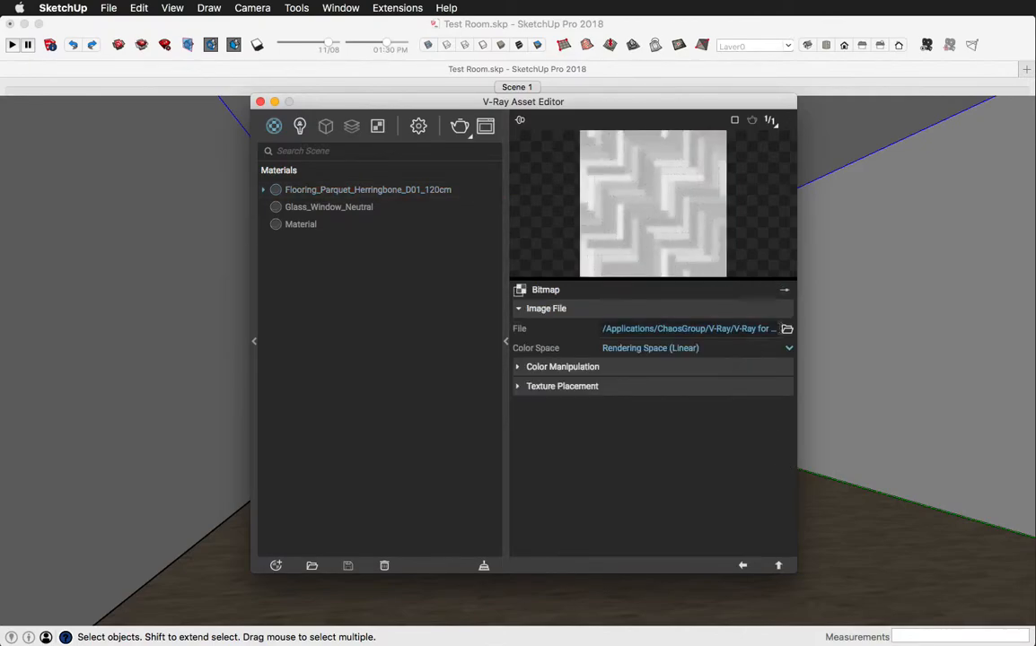
left_click(787, 330)
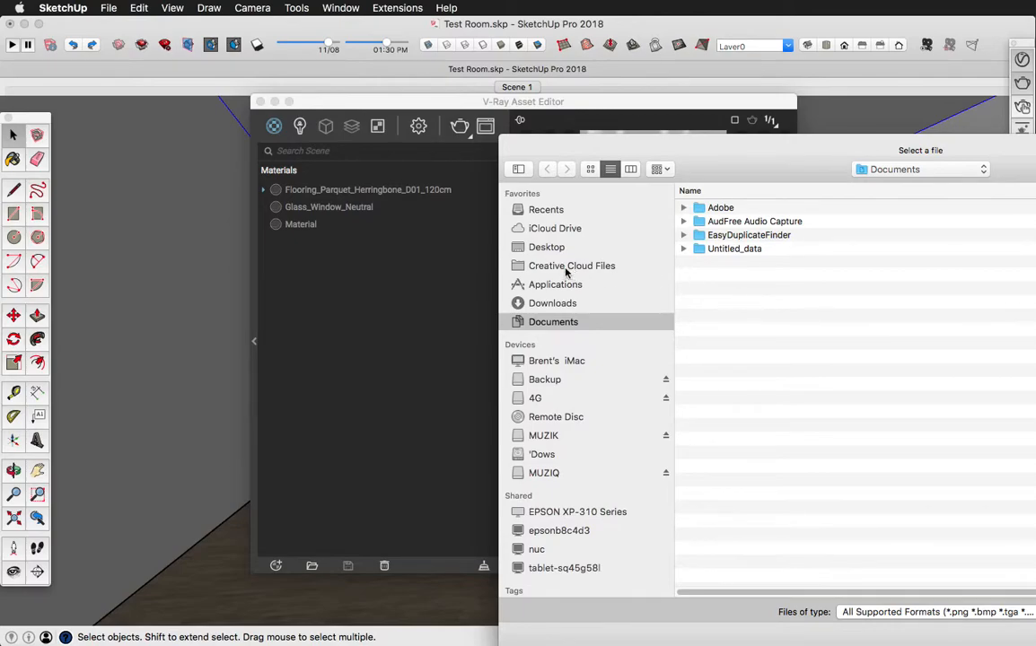
left_click(538, 249)
double_click(718, 359)
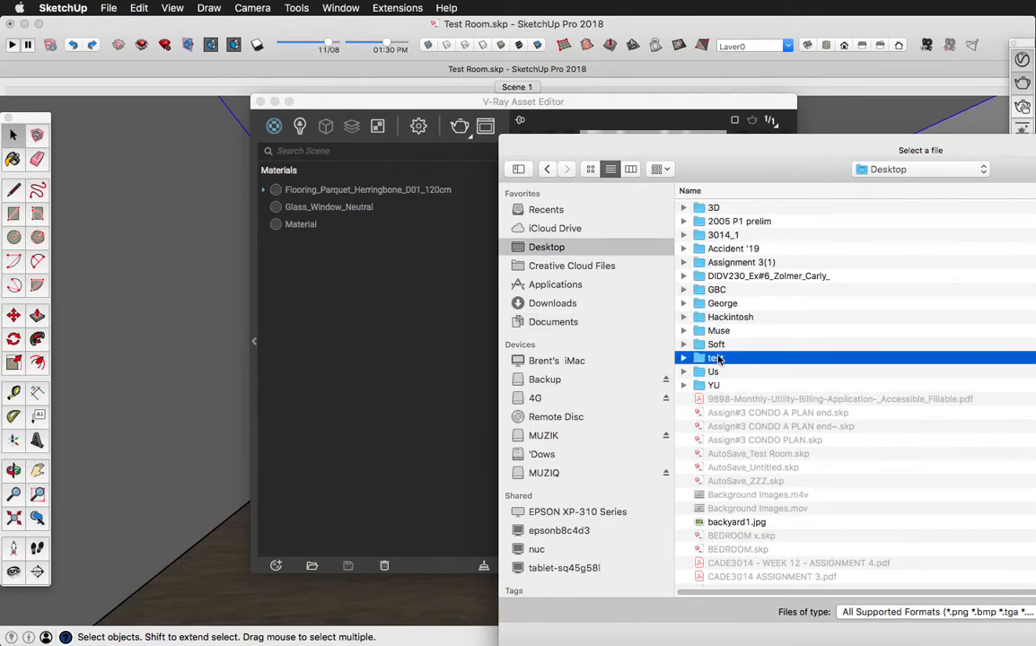
left_click(716, 207)
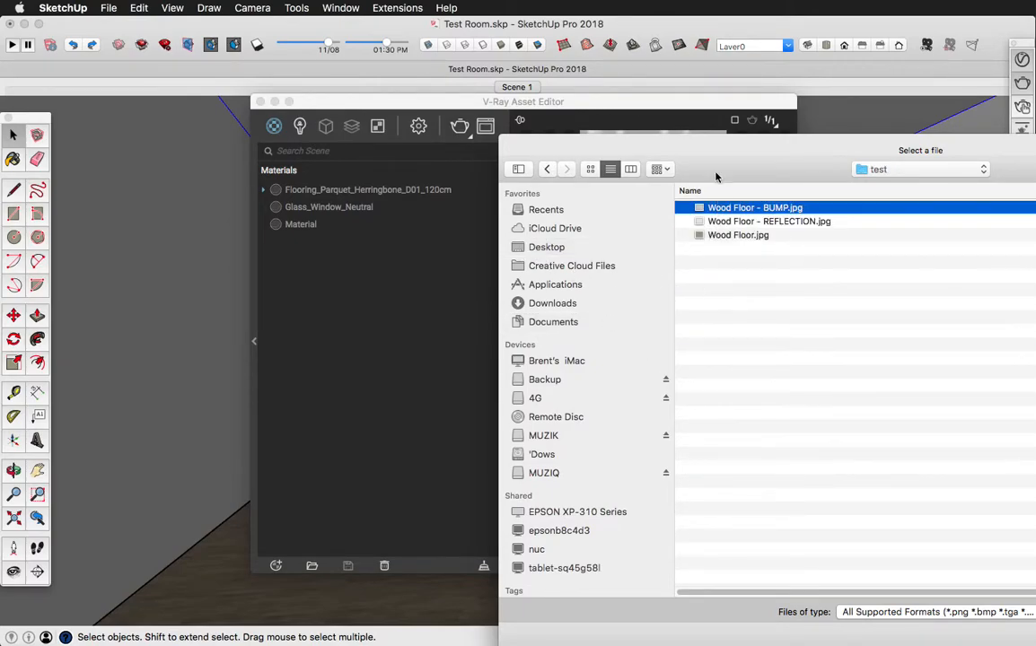
left_click_drag(716, 152, 341, 69)
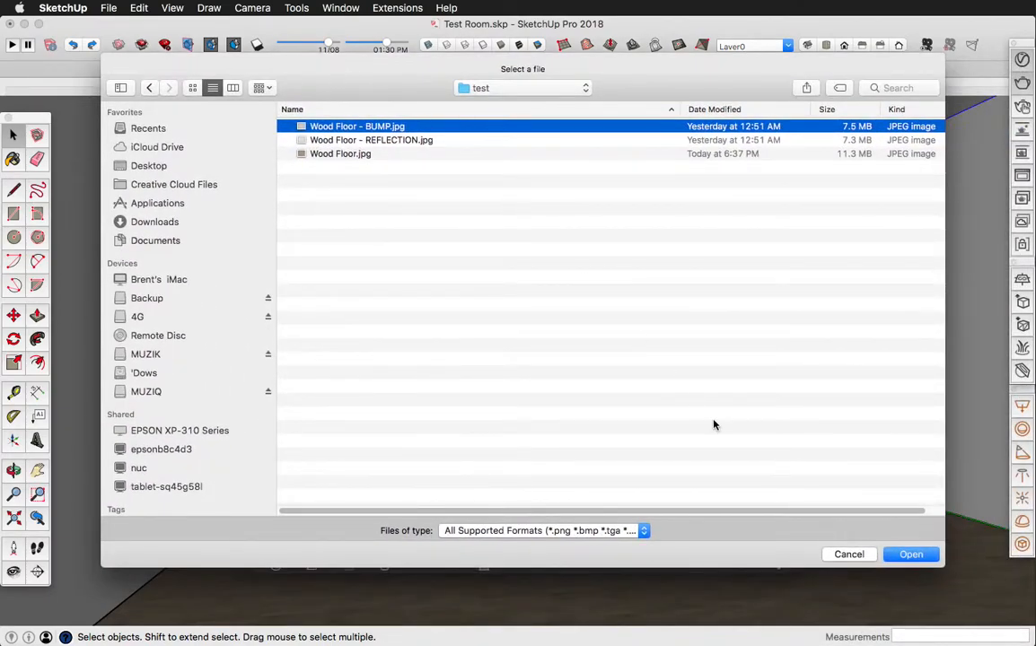
left_click(911, 554)
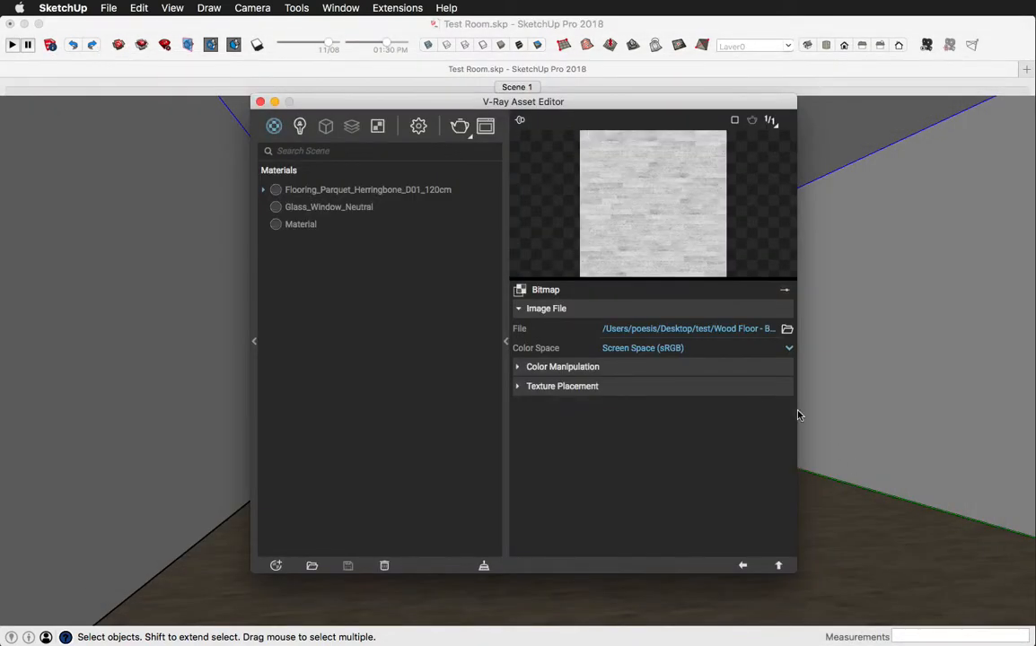
left_click(743, 565)
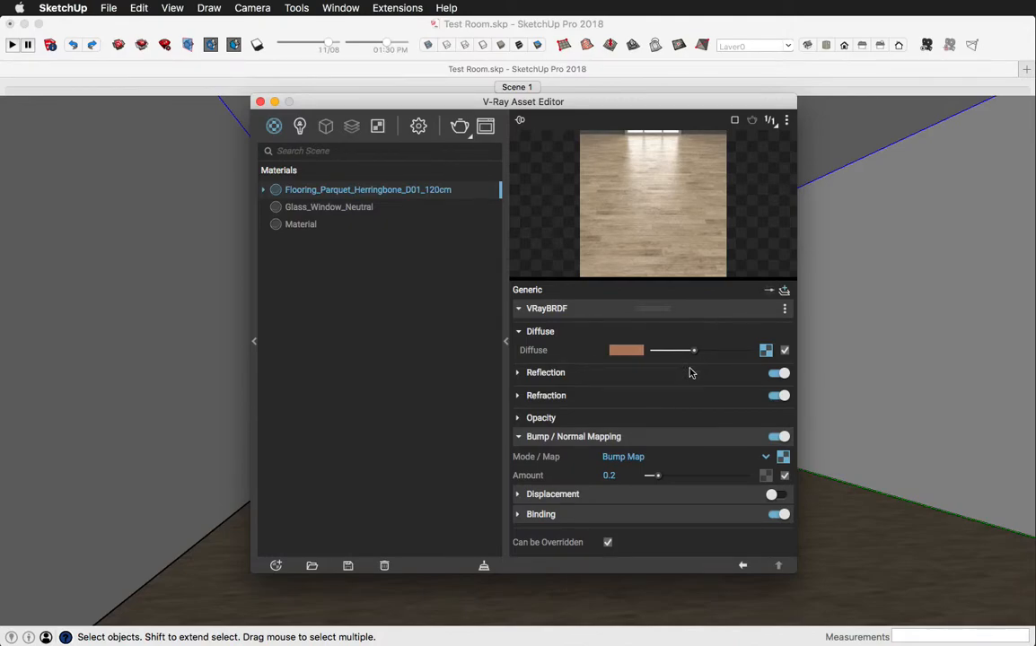
- Edit the bump map amount of the floor material
left_click(614, 476)
key("BackSpace")
key("Return")
- Close the V-Ray Asset Editor and render the room to check the new wood floor
left_click(261, 101)
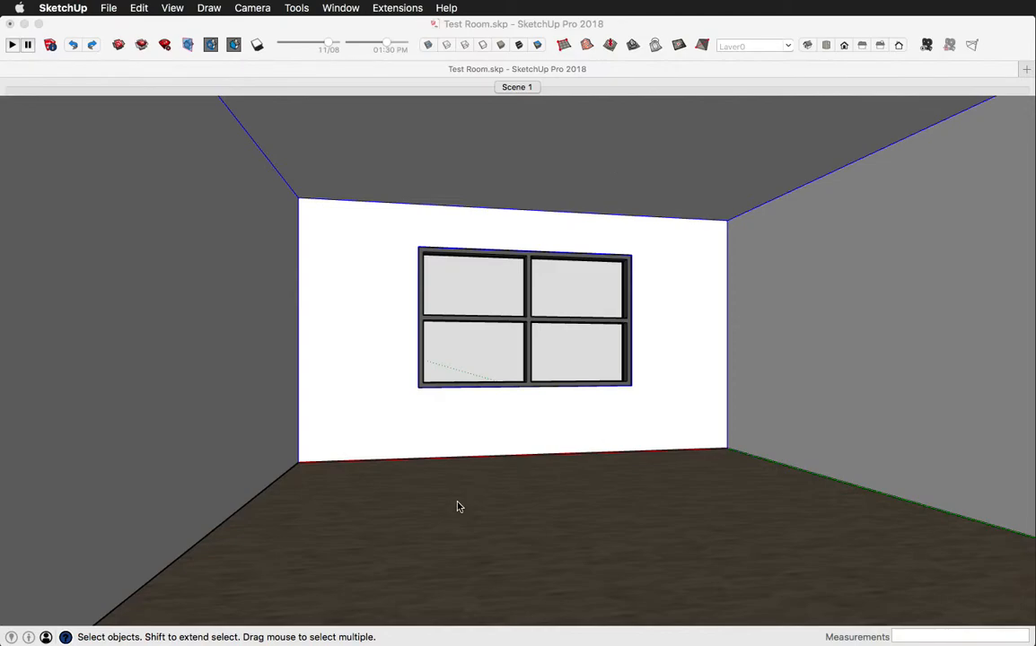
left_click(772, 33)
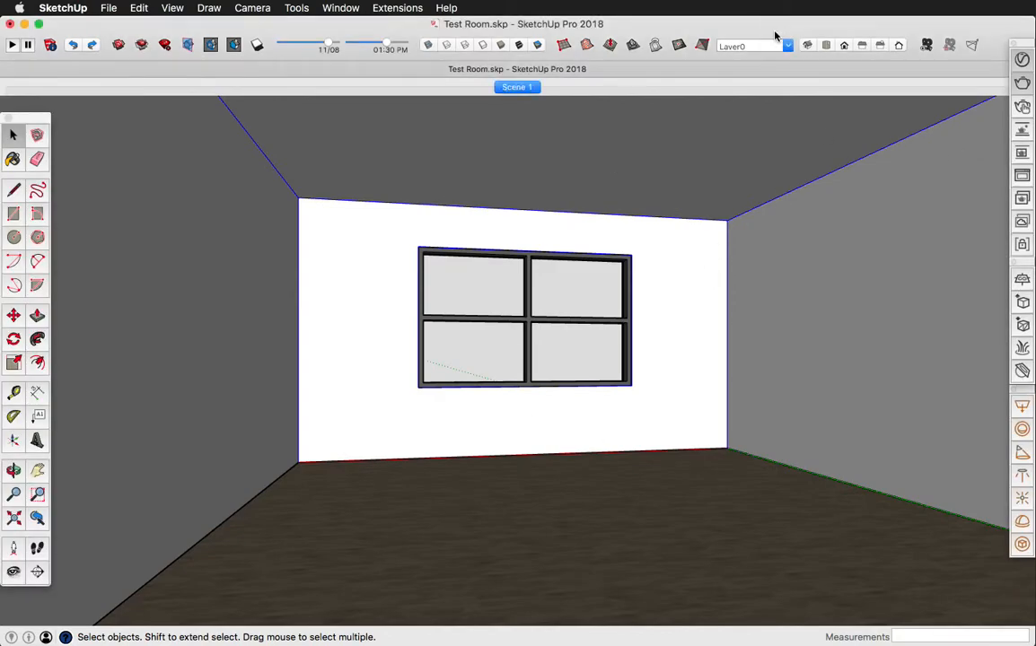
left_click(1022, 83)
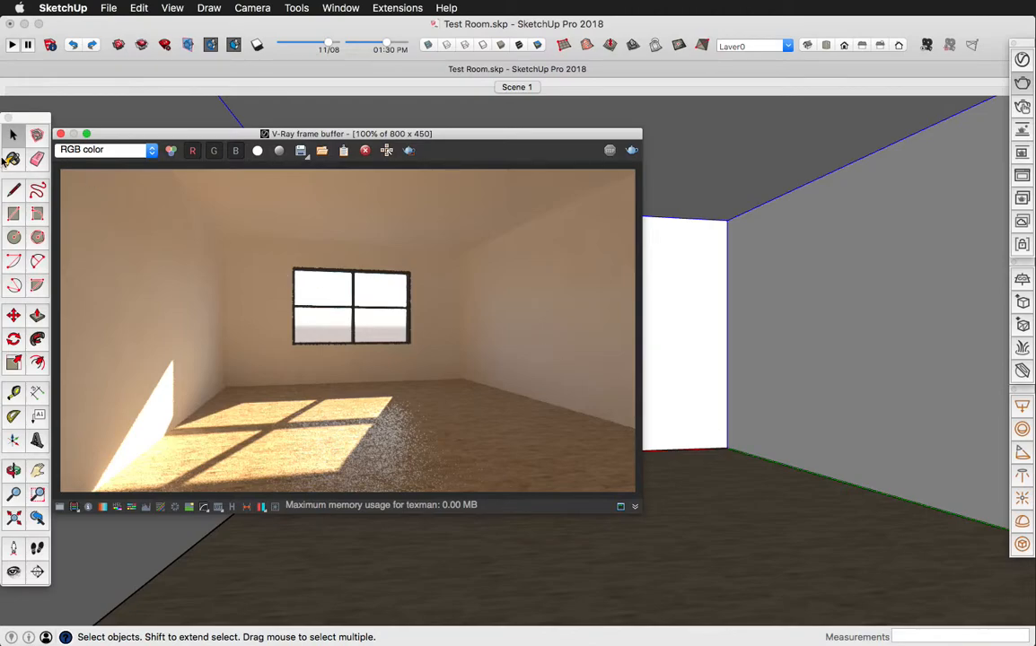
- Open the wood floor material from the model's colors for editing and set its texture width to 12'
left_click(13, 159)
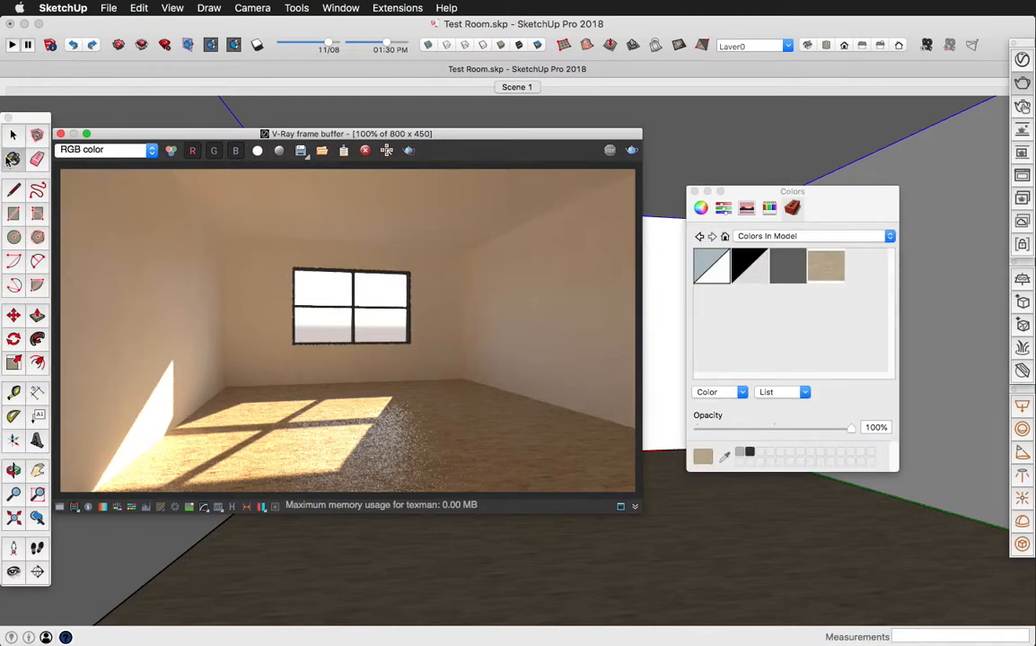
right_click(816, 267)
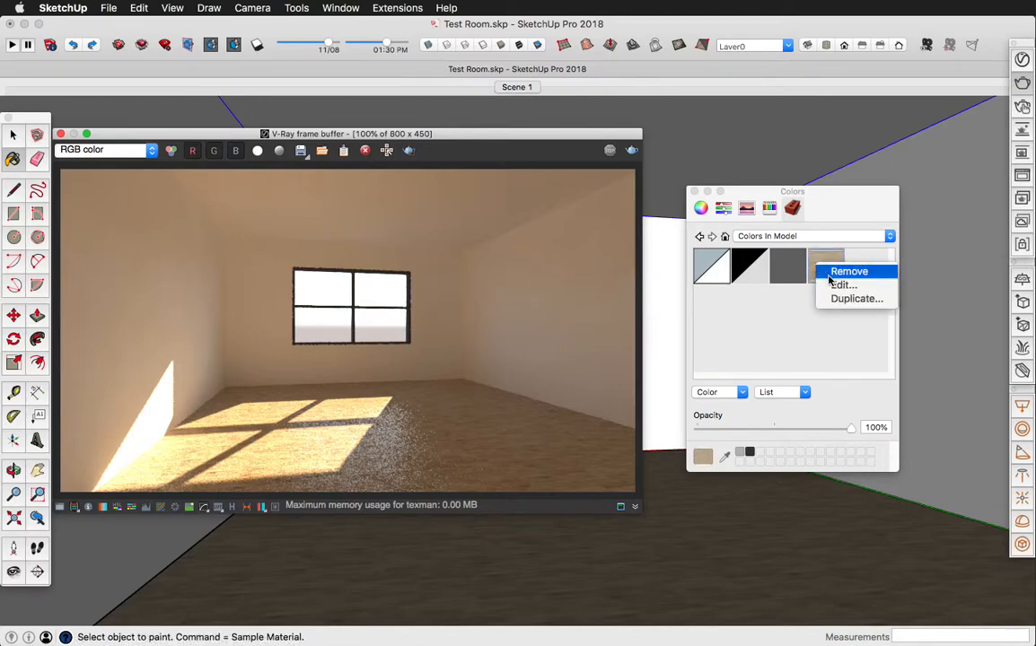
left_click(831, 287)
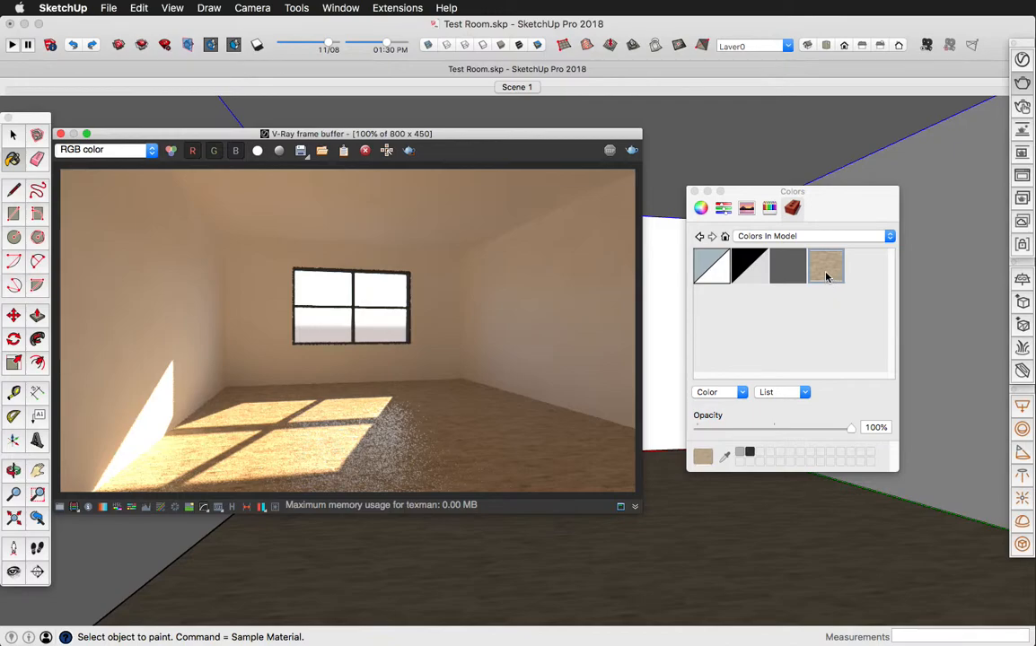
double_click(827, 276)
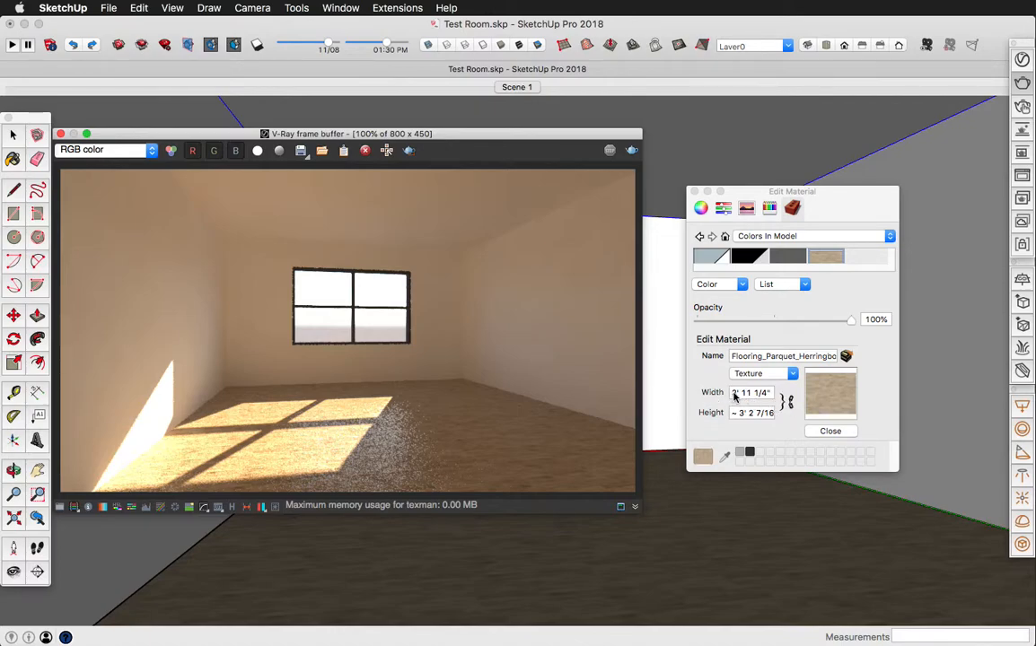
left_click(746, 395)
triple_click(758, 393)
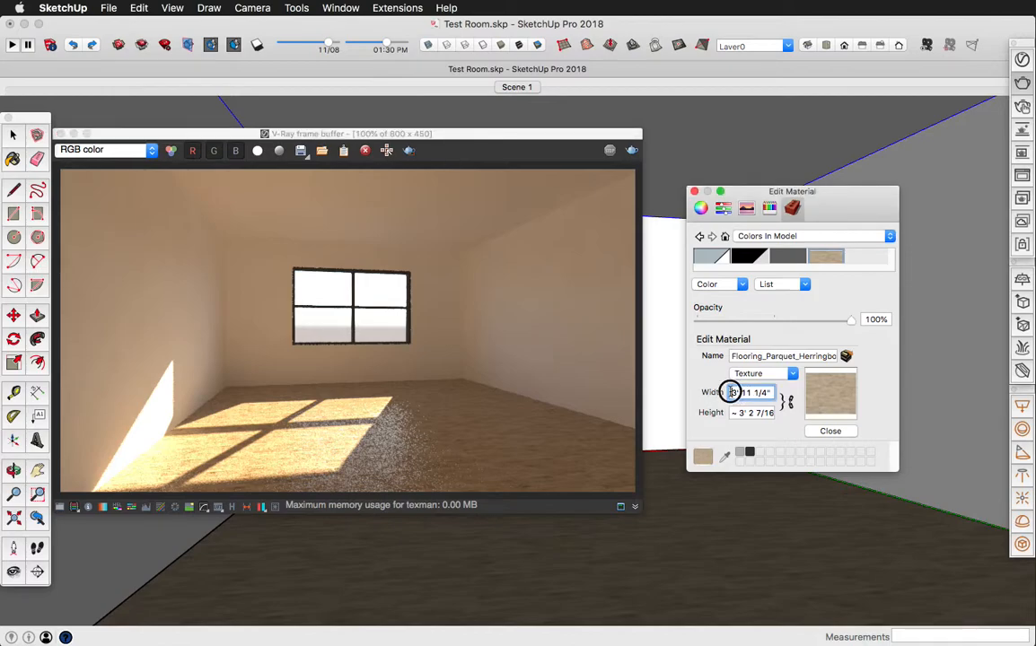
type("12")
- Set the wood floor material's texture height to 10'
left_click(735, 413)
left_click_drag(734, 413, 771, 415)
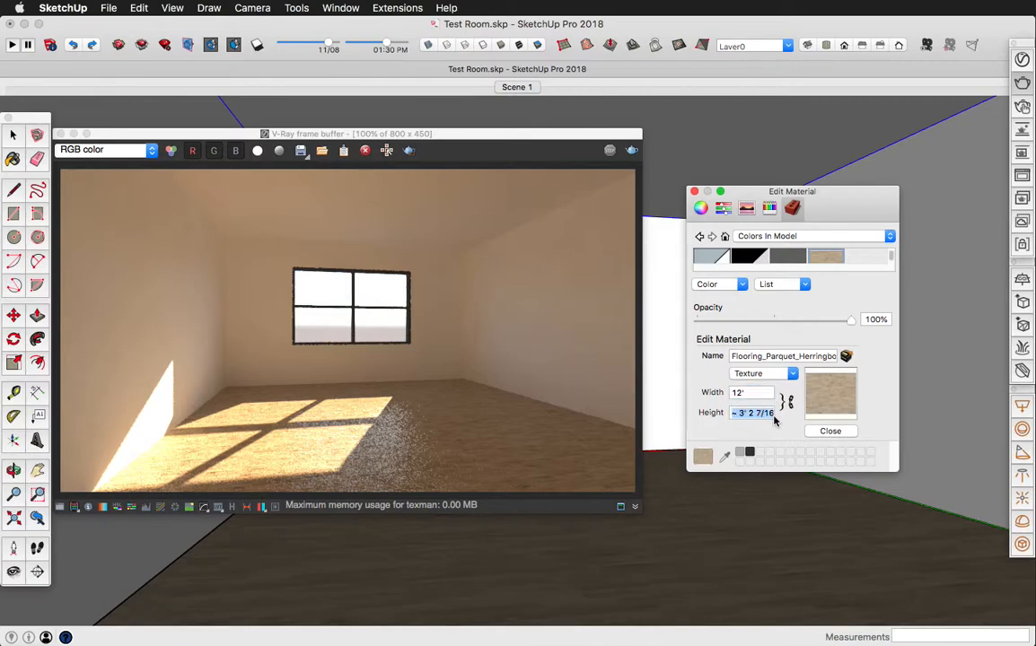
type("10")
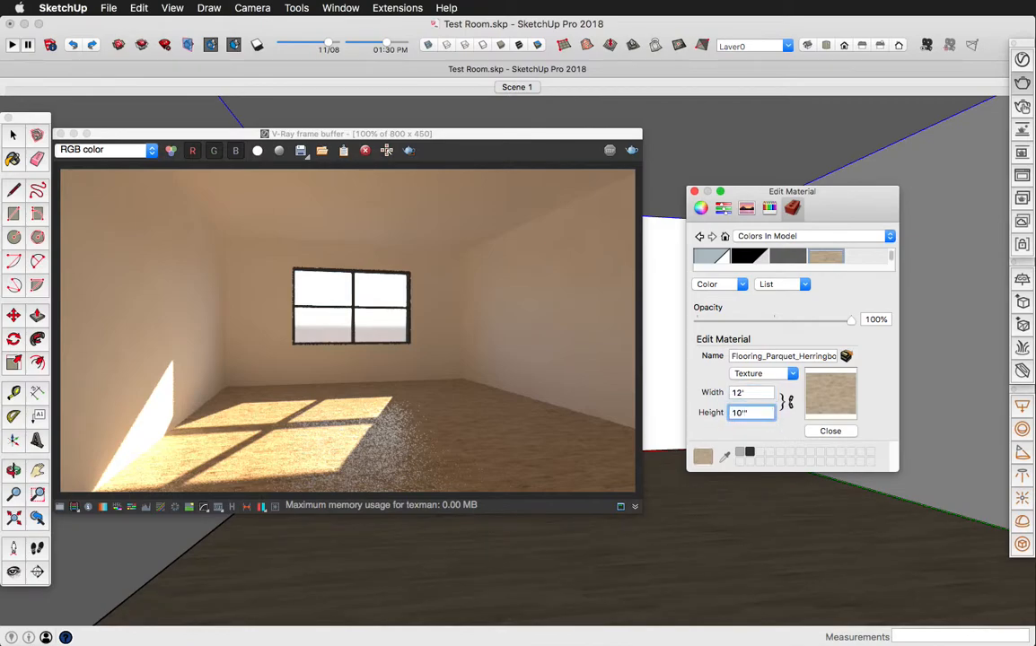
type("''")
key("BackSpace")
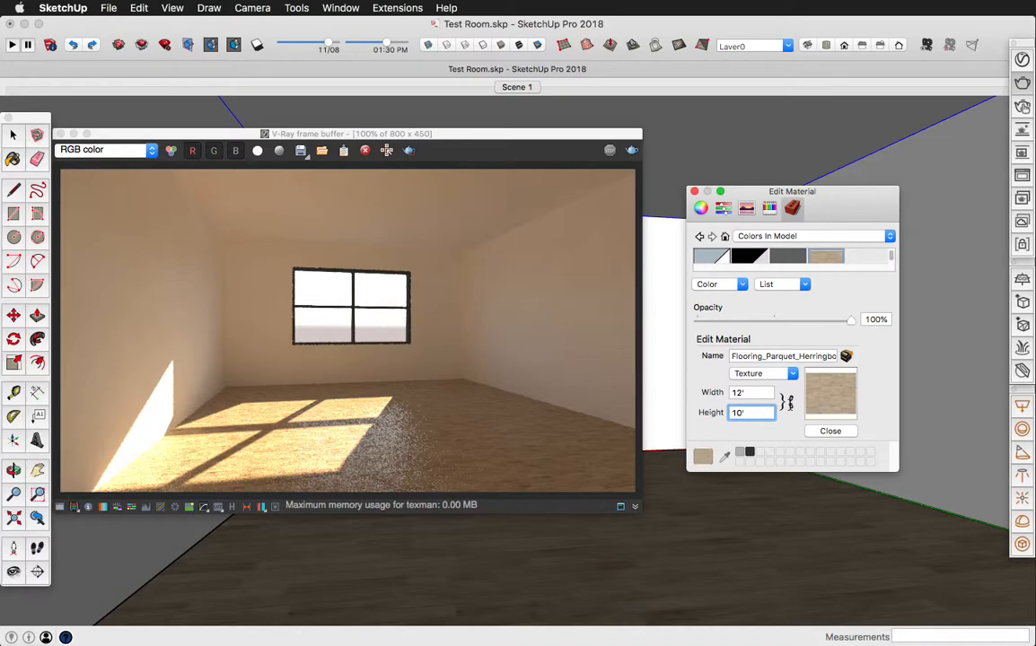
- Relock the wood floor texture's width-to-height ratio, close the material editor, and render the room again
left_click(790, 403)
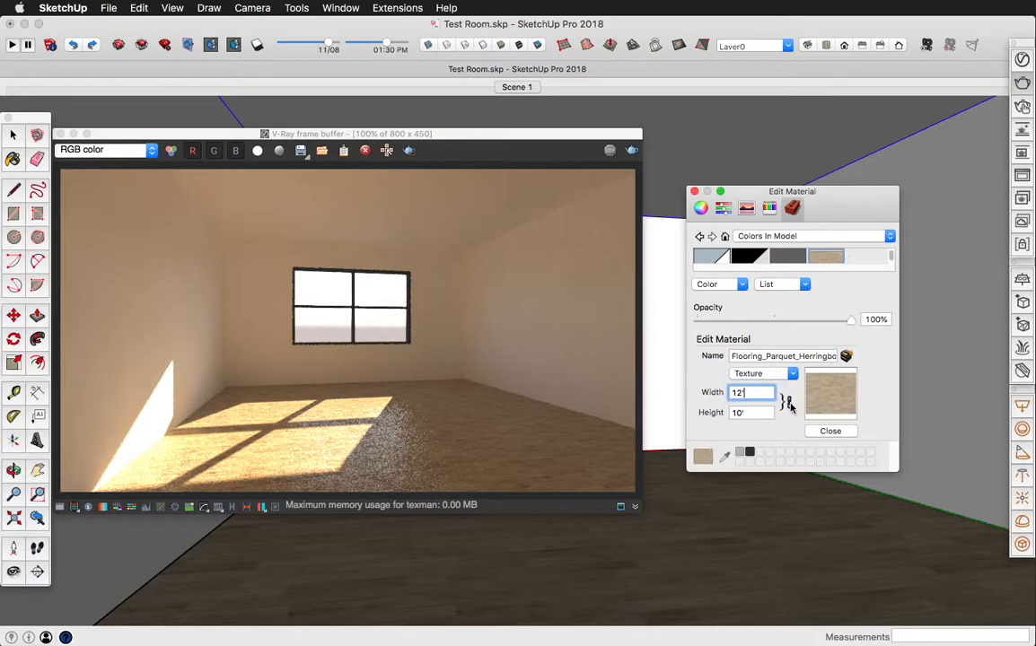
left_click(694, 194)
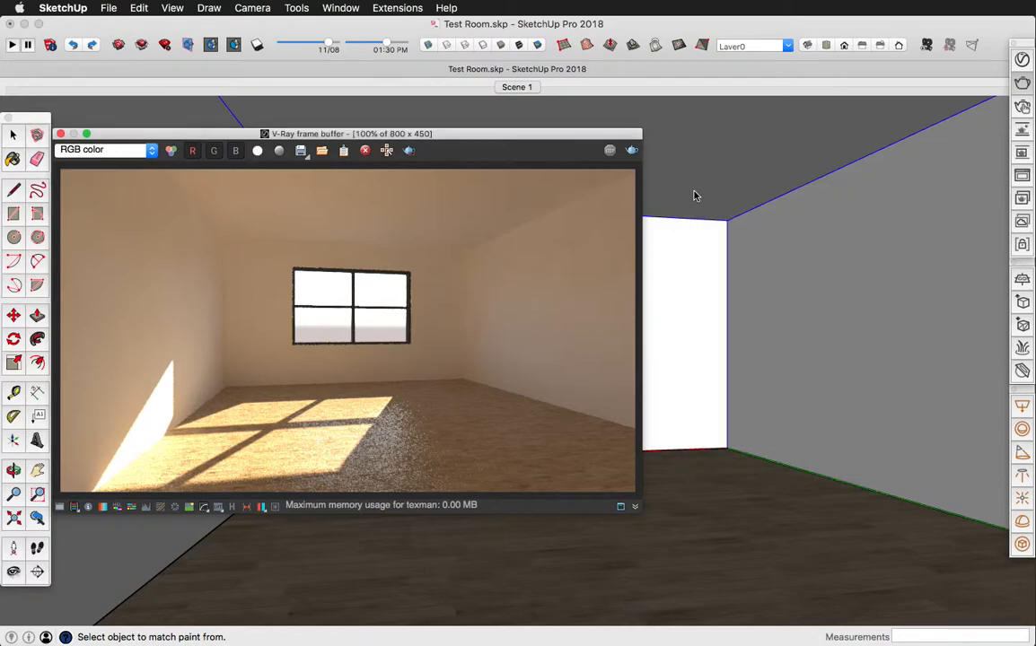
left_click(631, 152)
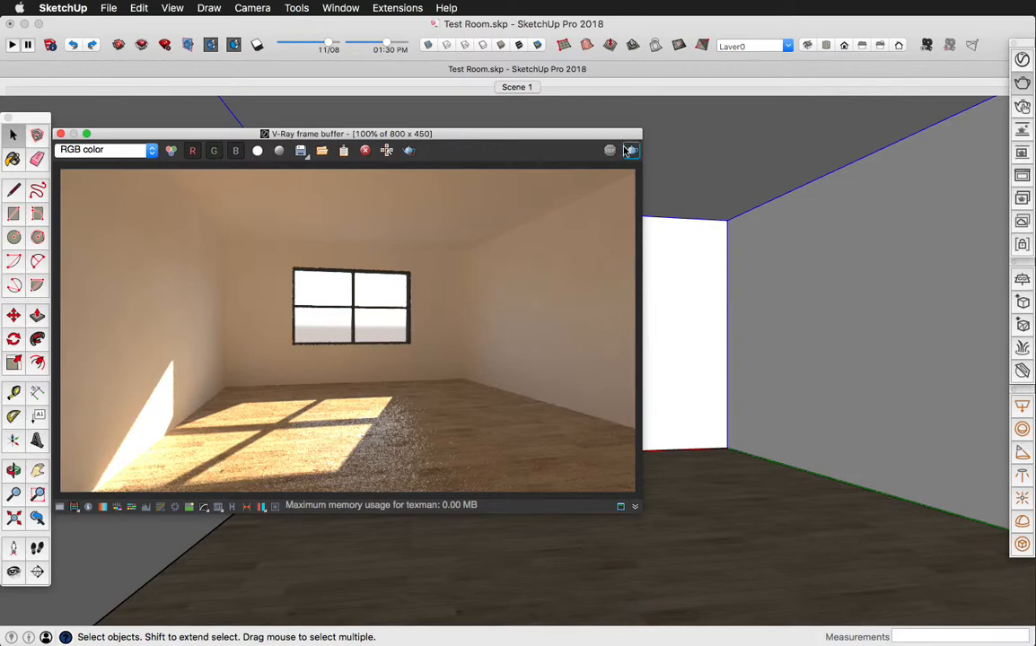
- Open the render settings in the V-Ray Asset Editor and raise the render quality to Medium
left_click(1019, 65)
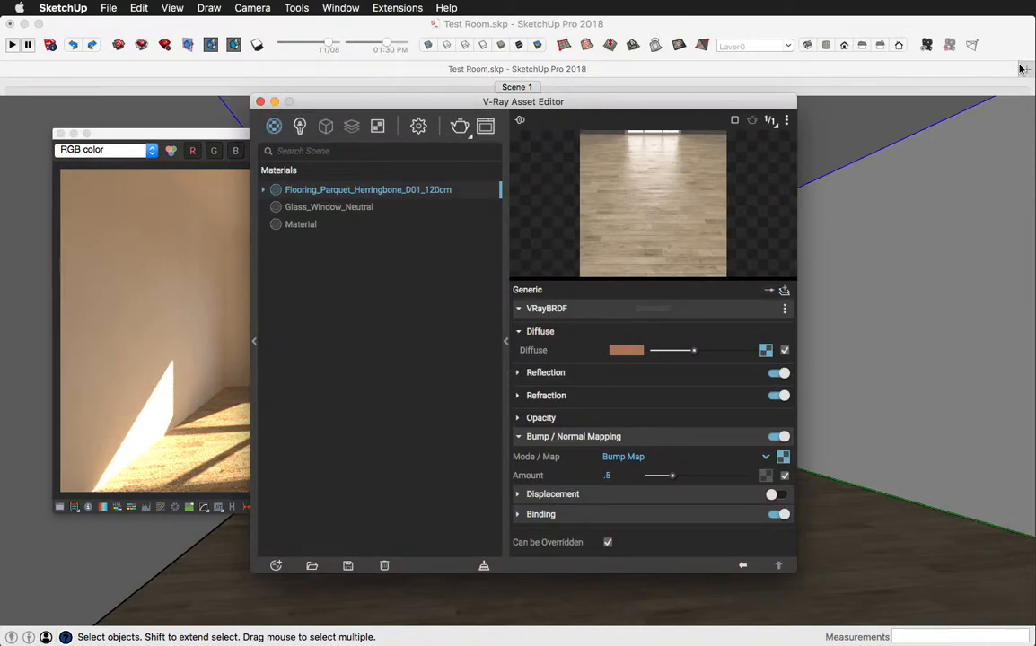
left_click(418, 126)
left_click_drag(404, 233, 435, 231)
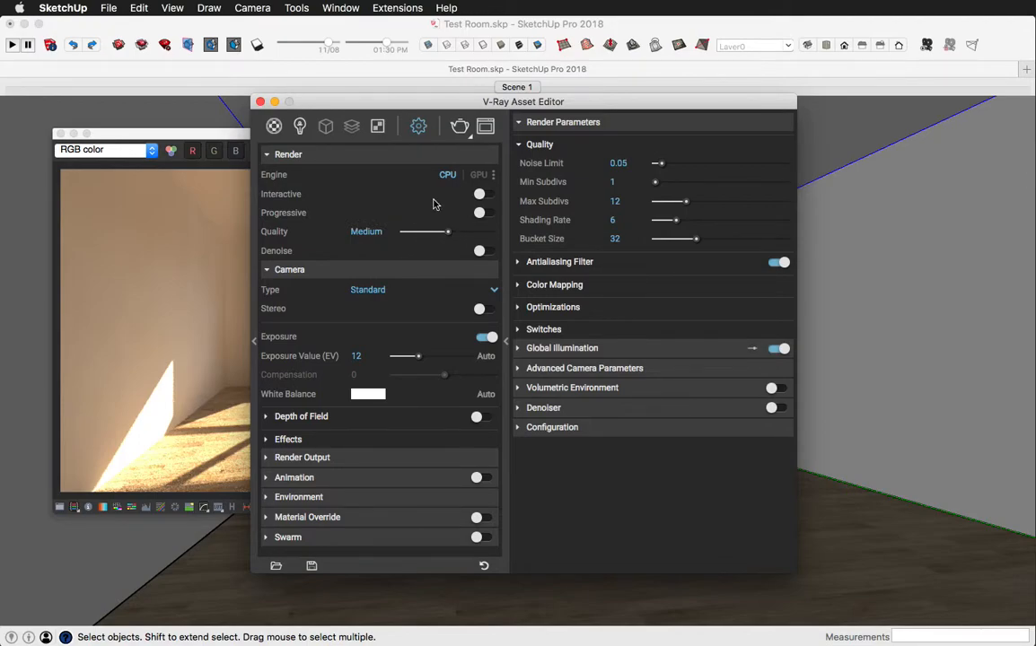
- Set the render output image width to 960 at the 16:9 widescreen aspect ratio
left_click(355, 458)
left_click_drag(368, 497, 311, 499)
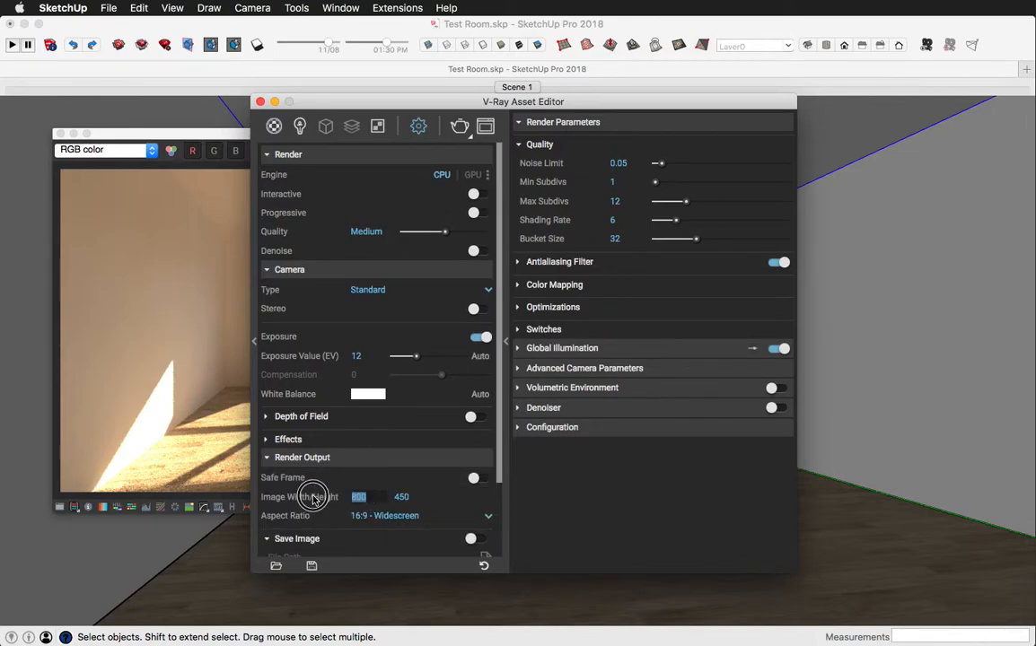
type("9")
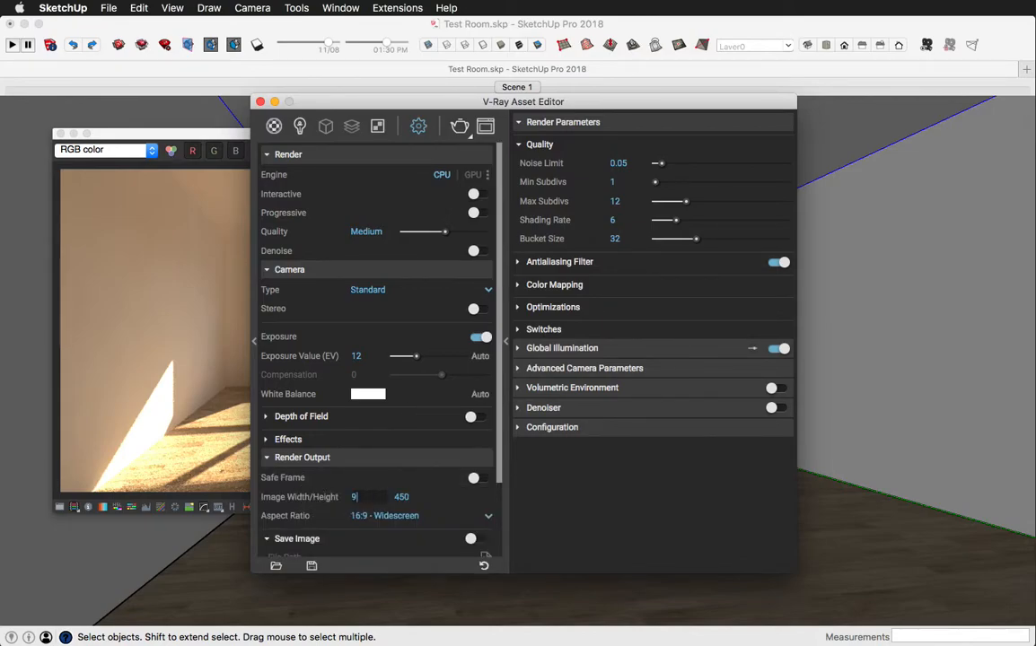
type("60")
key("Return")
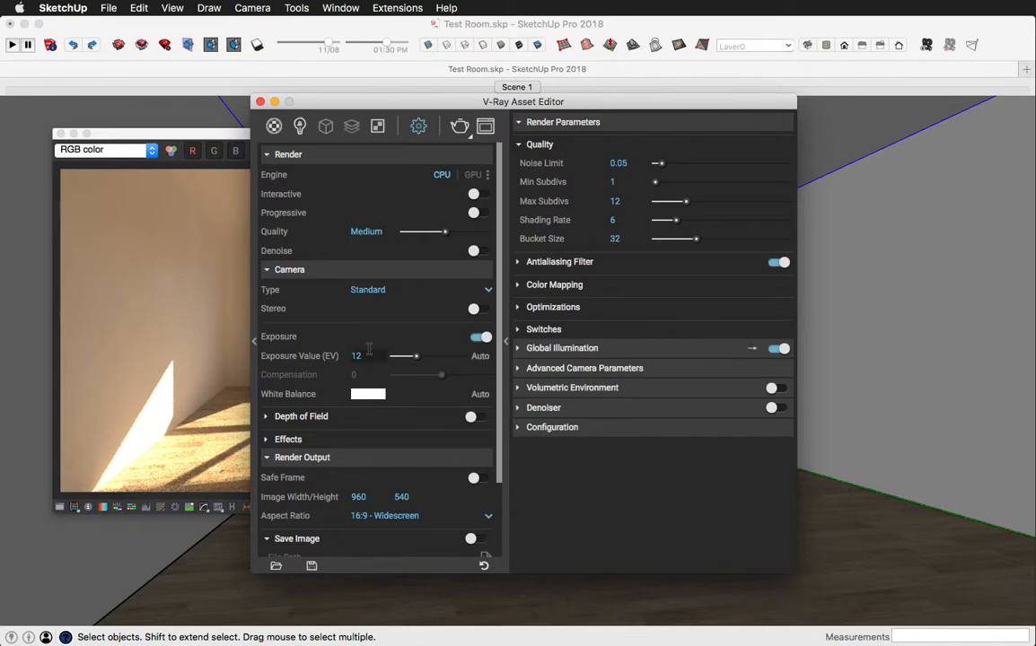
- Render the room with the new settings and inspect the sunlit wood floor up close in the frame buffer
left_click(459, 128)
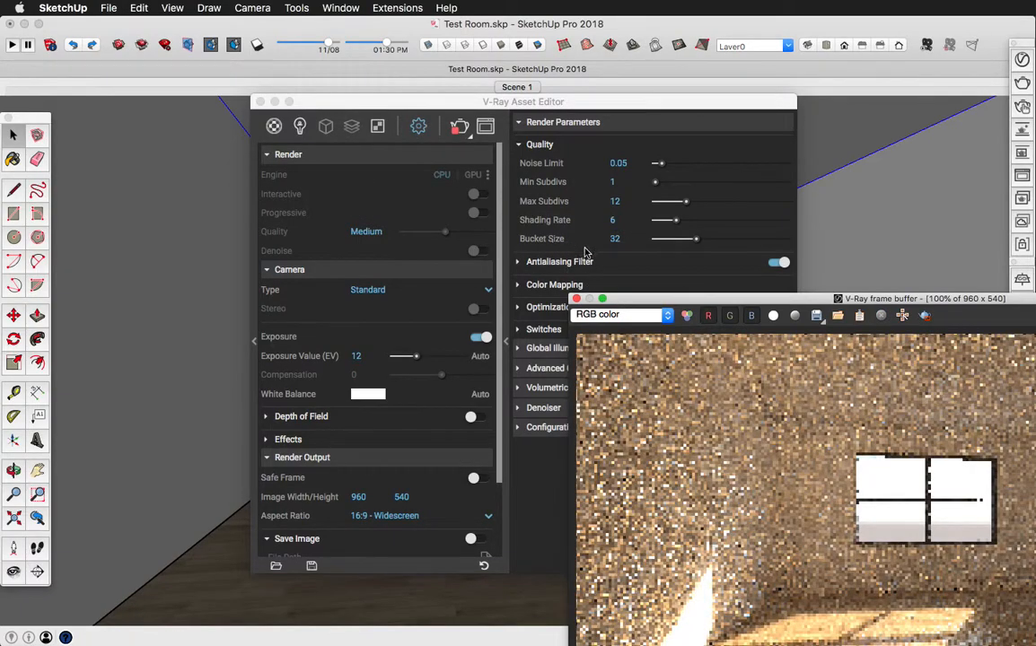
left_click_drag(656, 300, 278, 107)
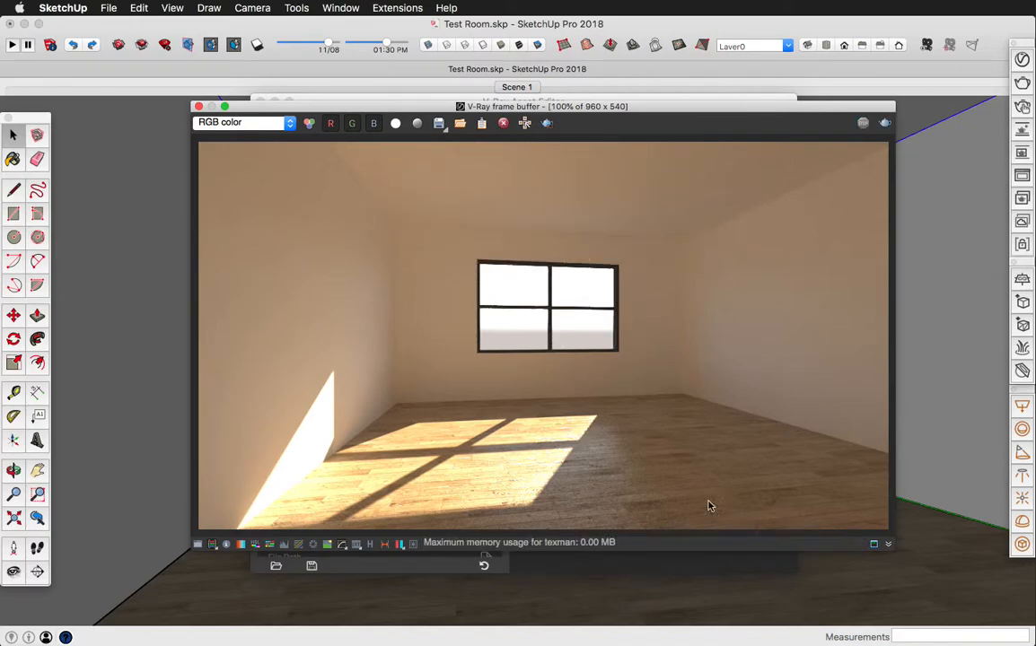
scroll(592, 507, "up", 1)
scroll(591, 507, "up", 1)
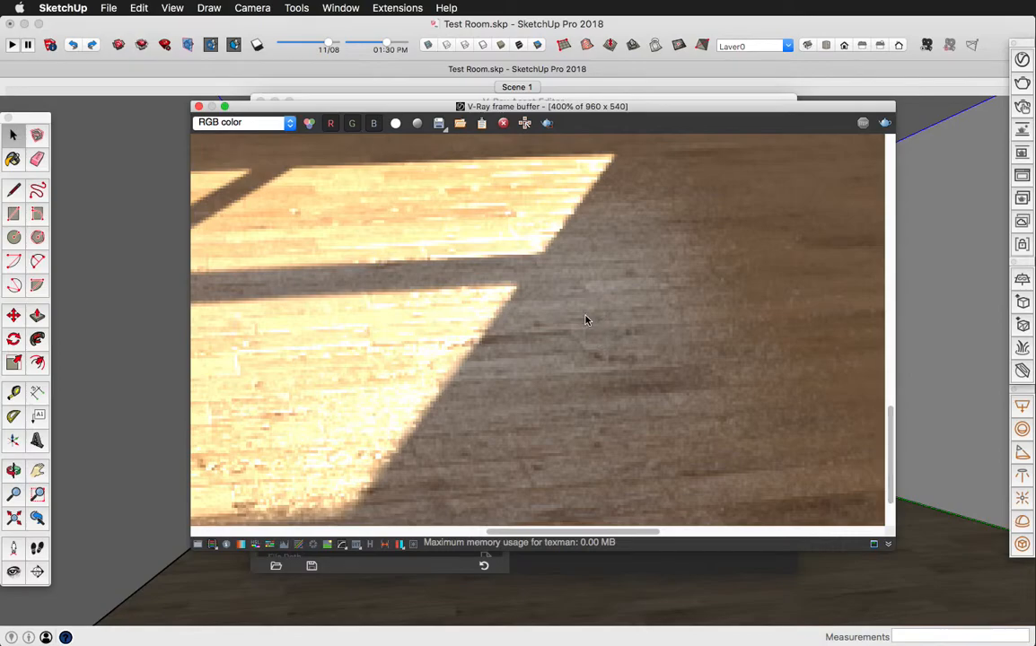
scroll(586, 320, "down", 1)
scroll(588, 334, "down", 2)
scroll(588, 334, "up", 1)
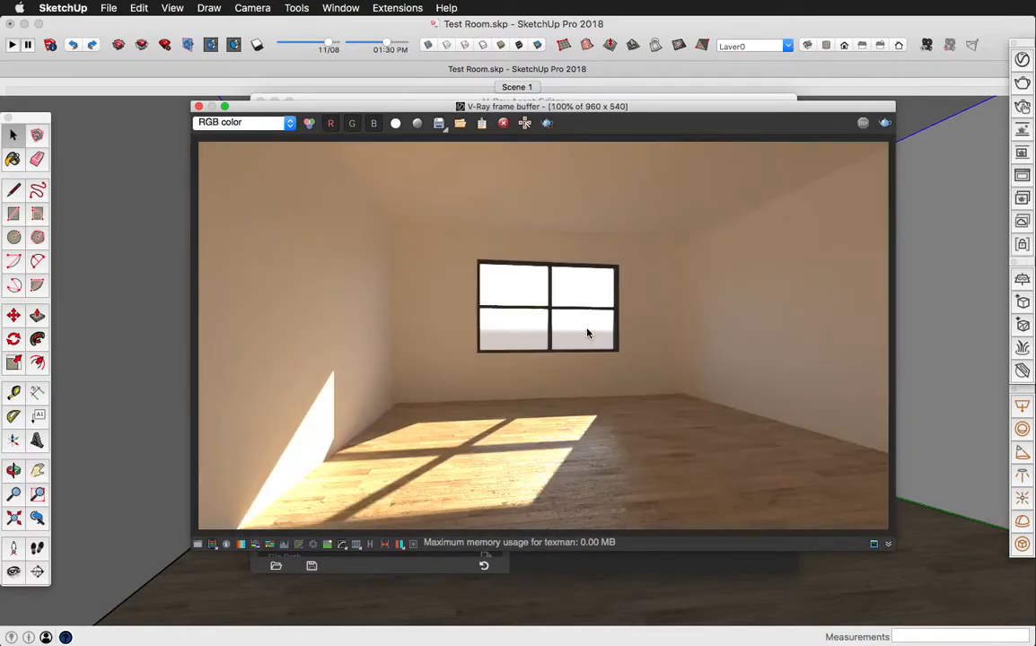